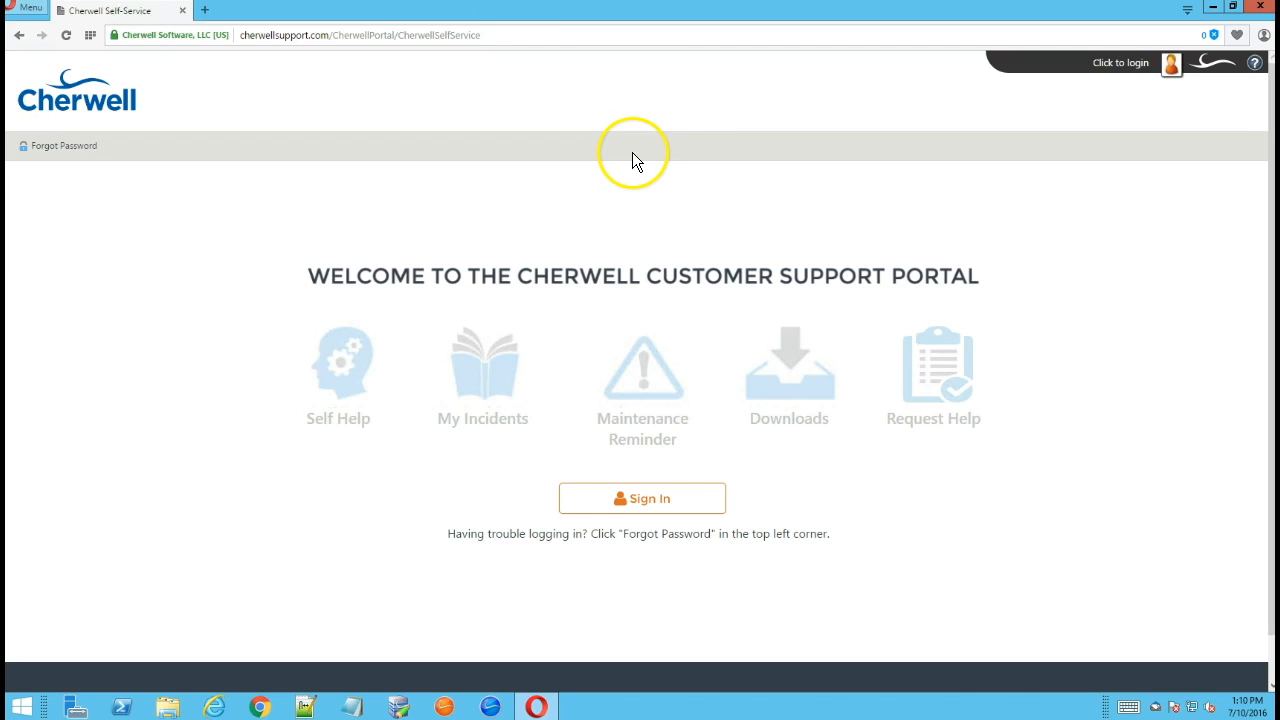
# Load the Cherwell customer support portal at cherwellsupport.com
pyautogui.click(543, 38)
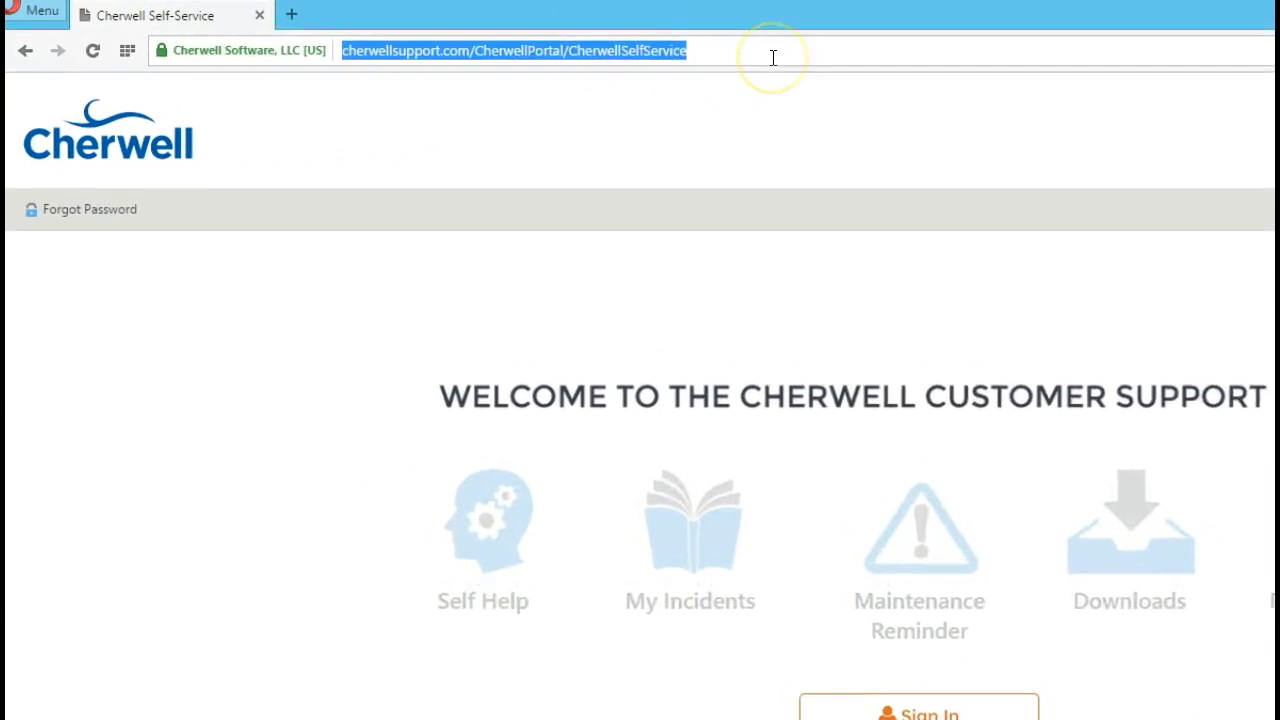
pyautogui.write('cherwellsupport.com')
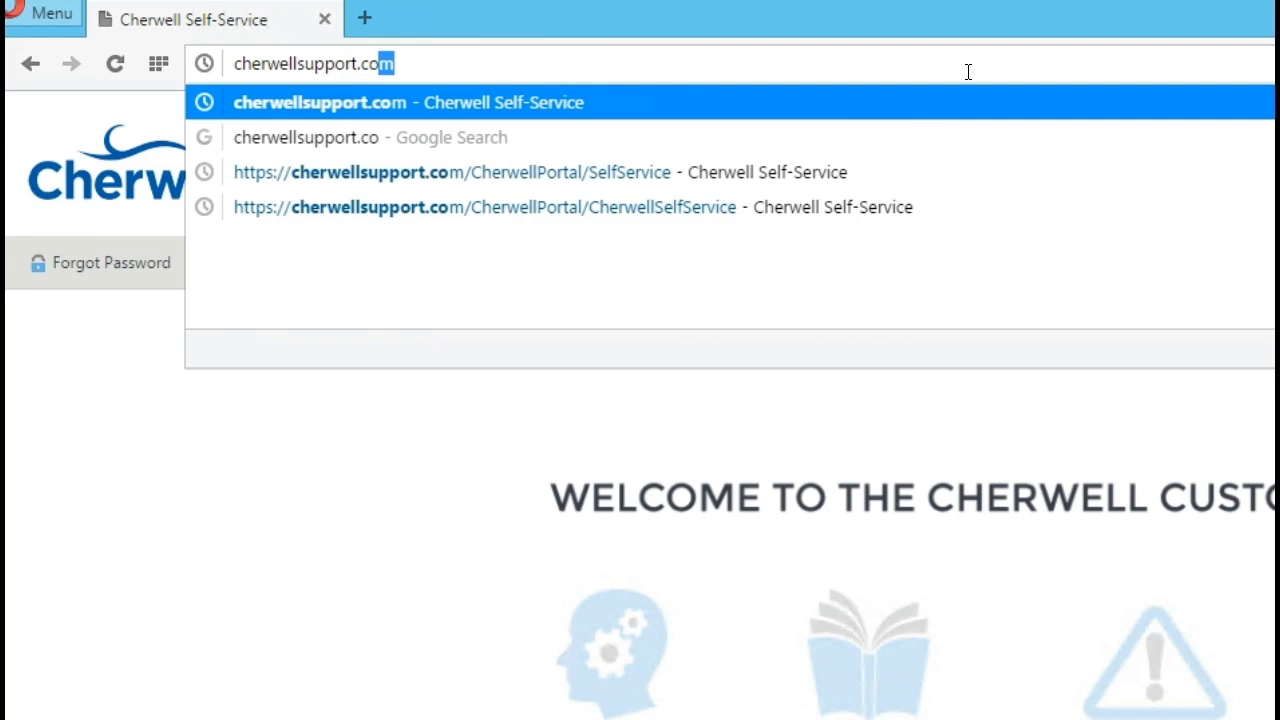
pyautogui.press('Return')
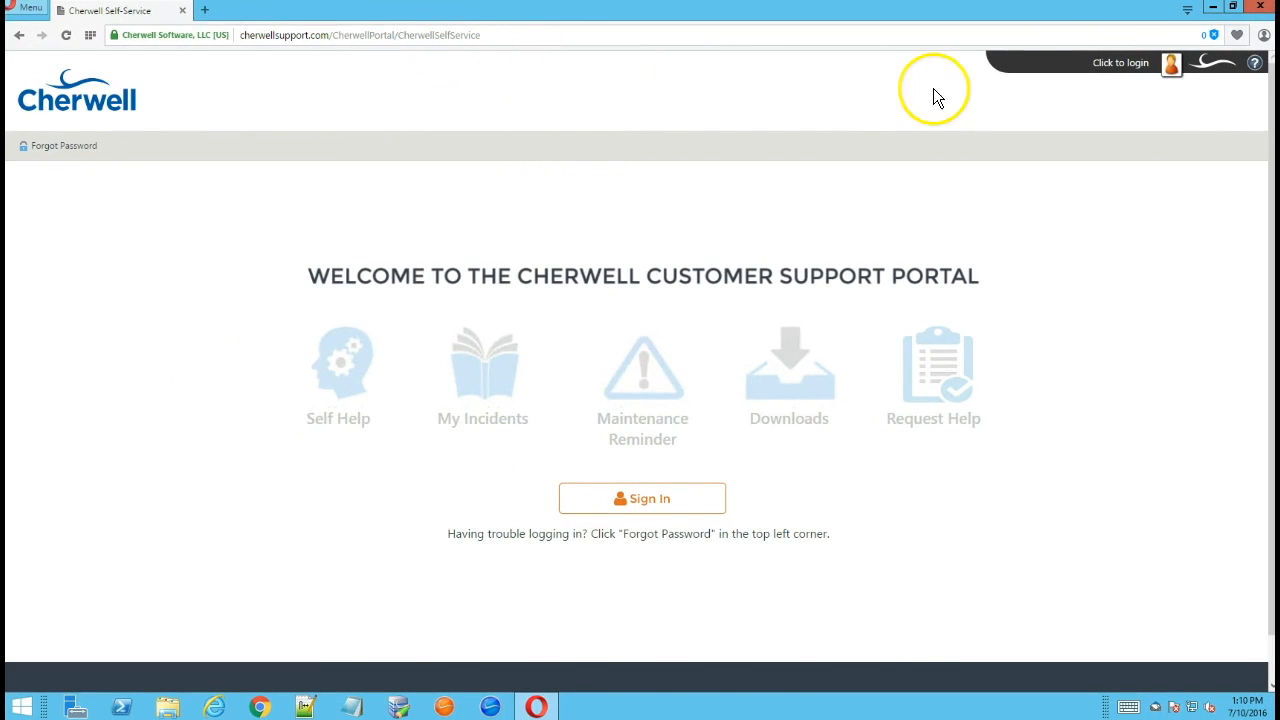
# Sign in to the support portal with the account's user name and password
pyautogui.click(1128, 60)
pyautogui.click(612, 362)
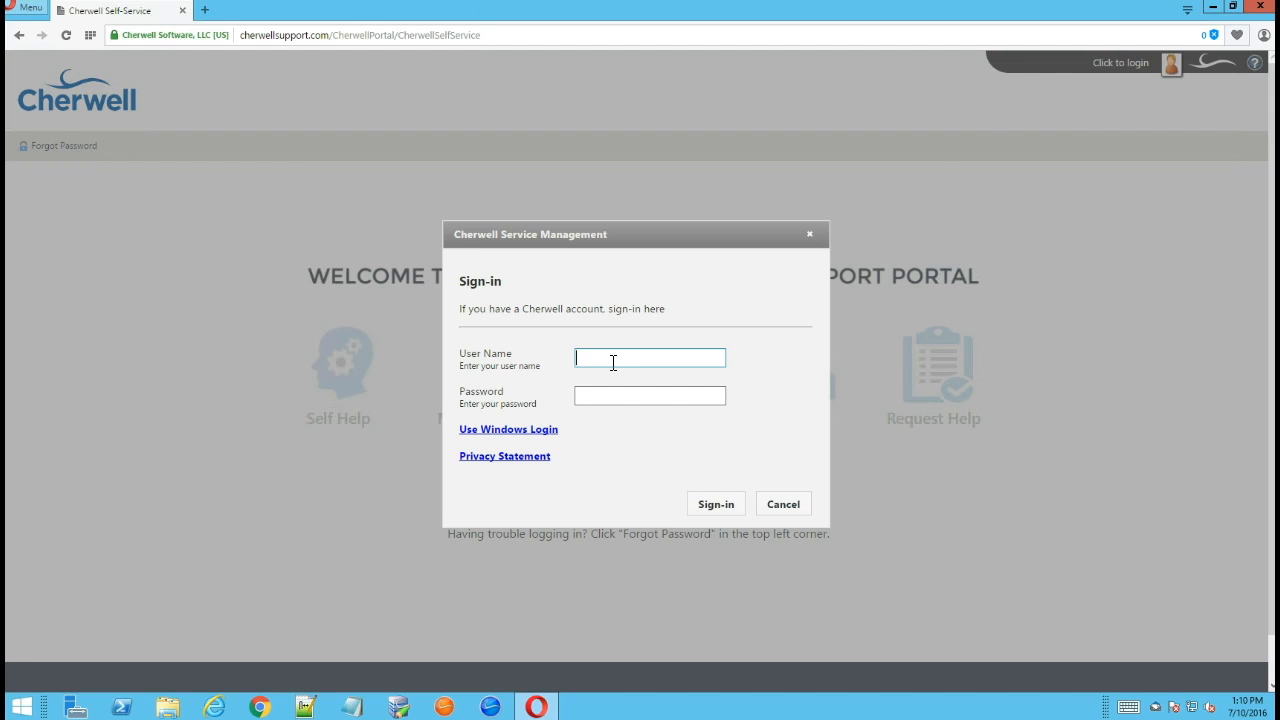
pyautogui.write('Beyond20')
pyautogui.press('Tab')
pyautogui.write('B•••••••••')
pyautogui.press('Return')
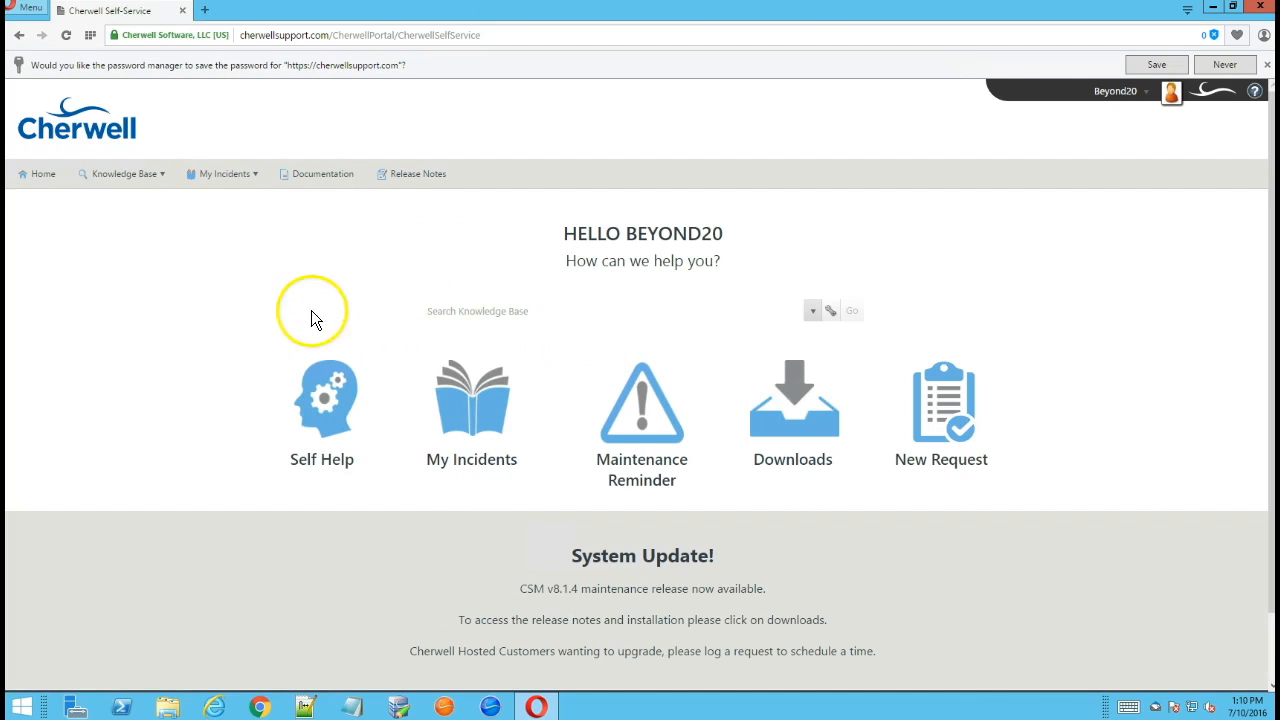
# Review the System Update notice about the CSM v8.1.4 maintenance release and open the portal's Downloads page
pyautogui.scroll(-2, 232, 341)
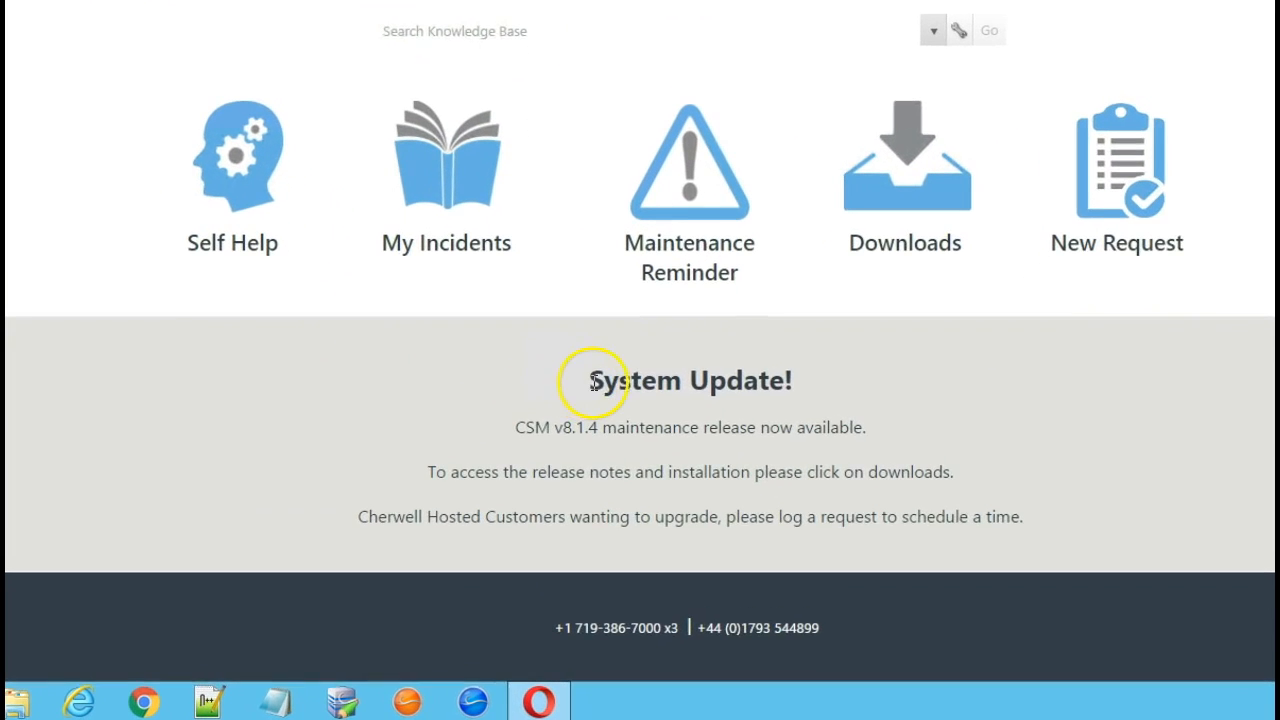
pyautogui.moveTo(519, 425); pyautogui.dragTo(856, 441)
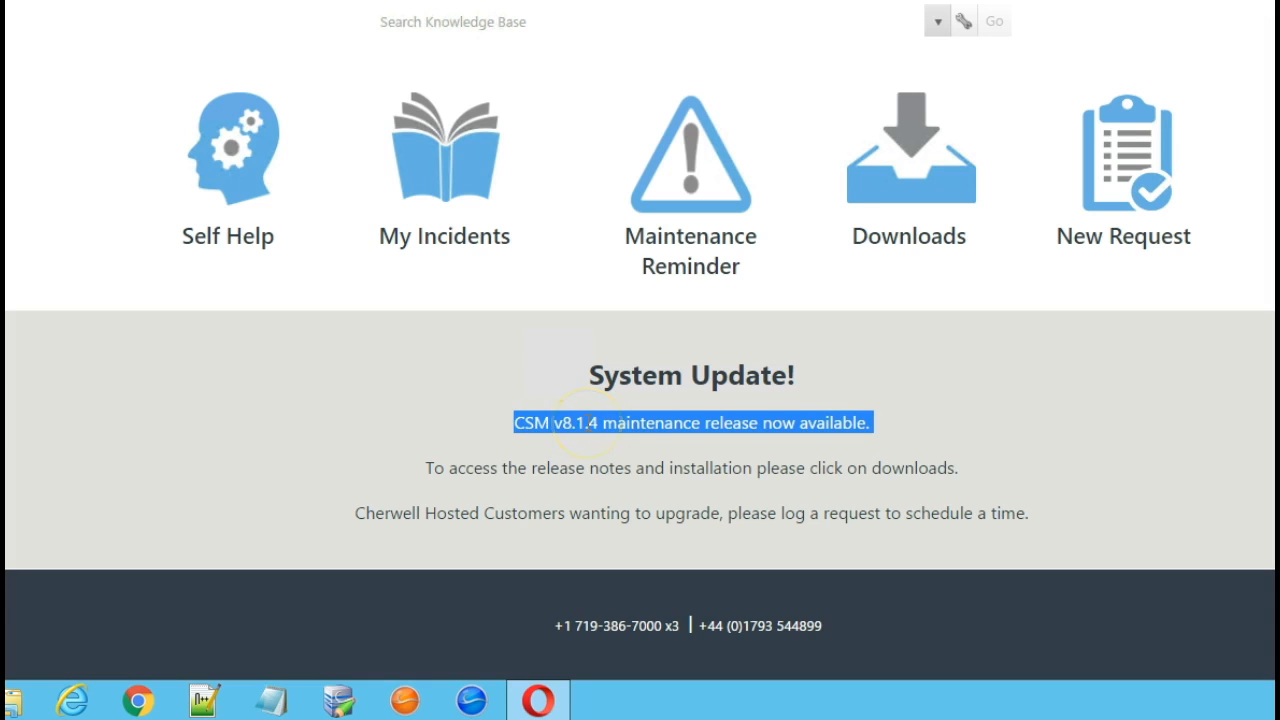
pyautogui.scroll(-1, 588, 427)
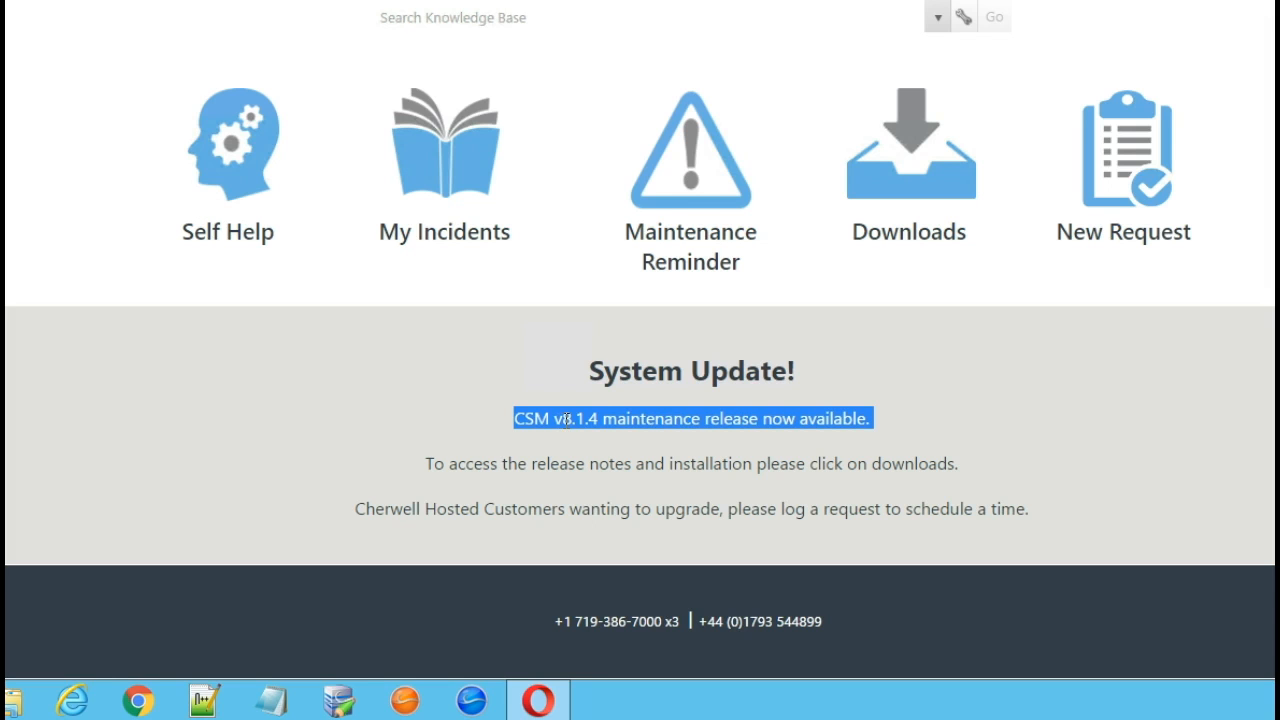
pyautogui.scroll(1, 560, 415)
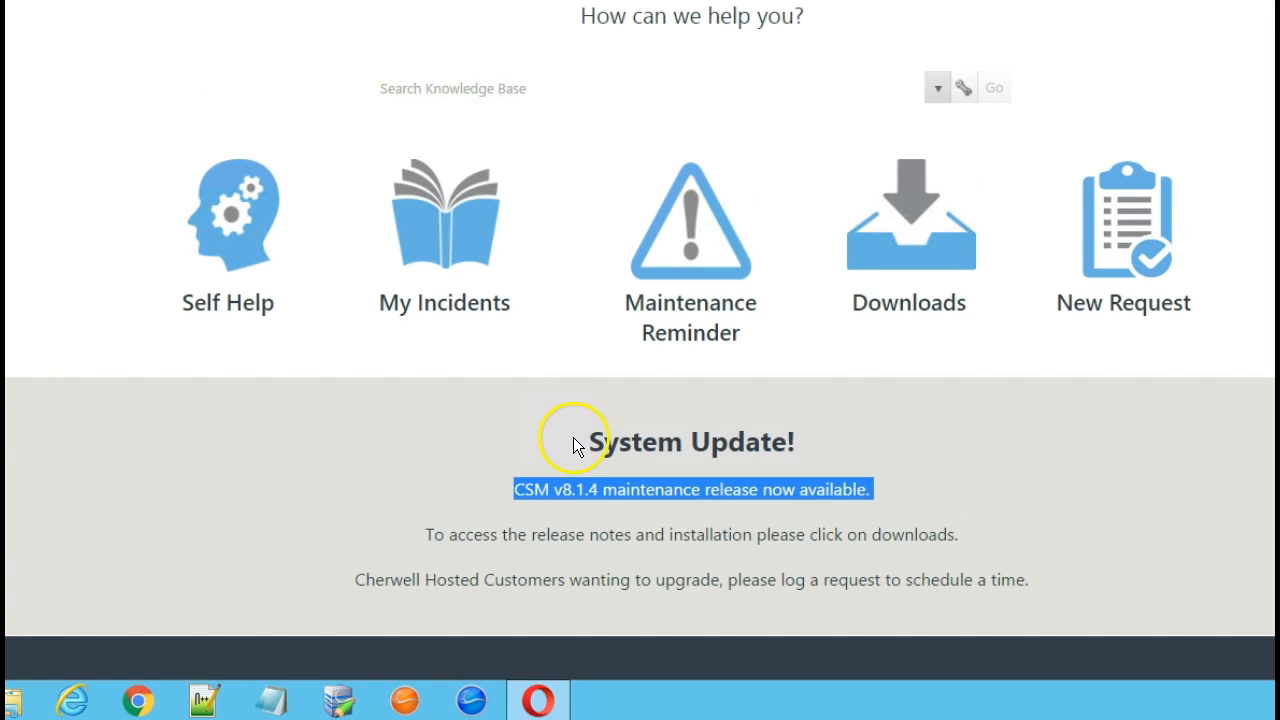
pyautogui.click(577, 437)
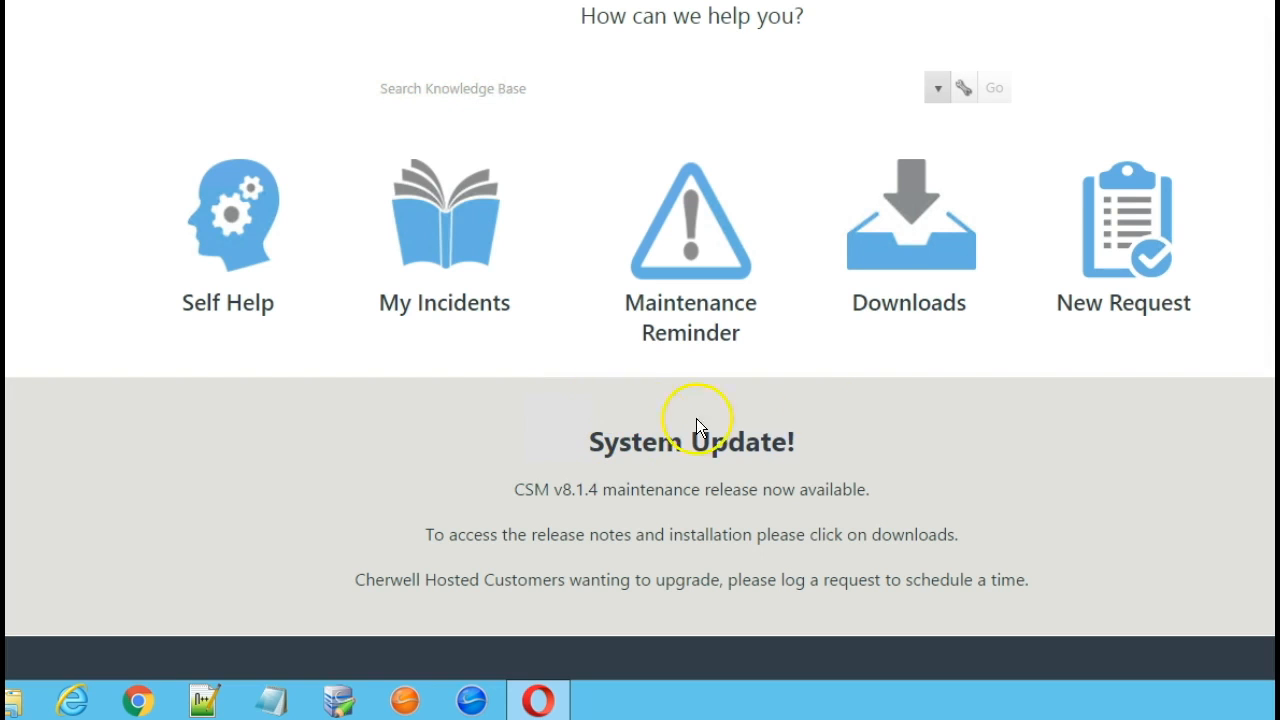
pyautogui.click(901, 249)
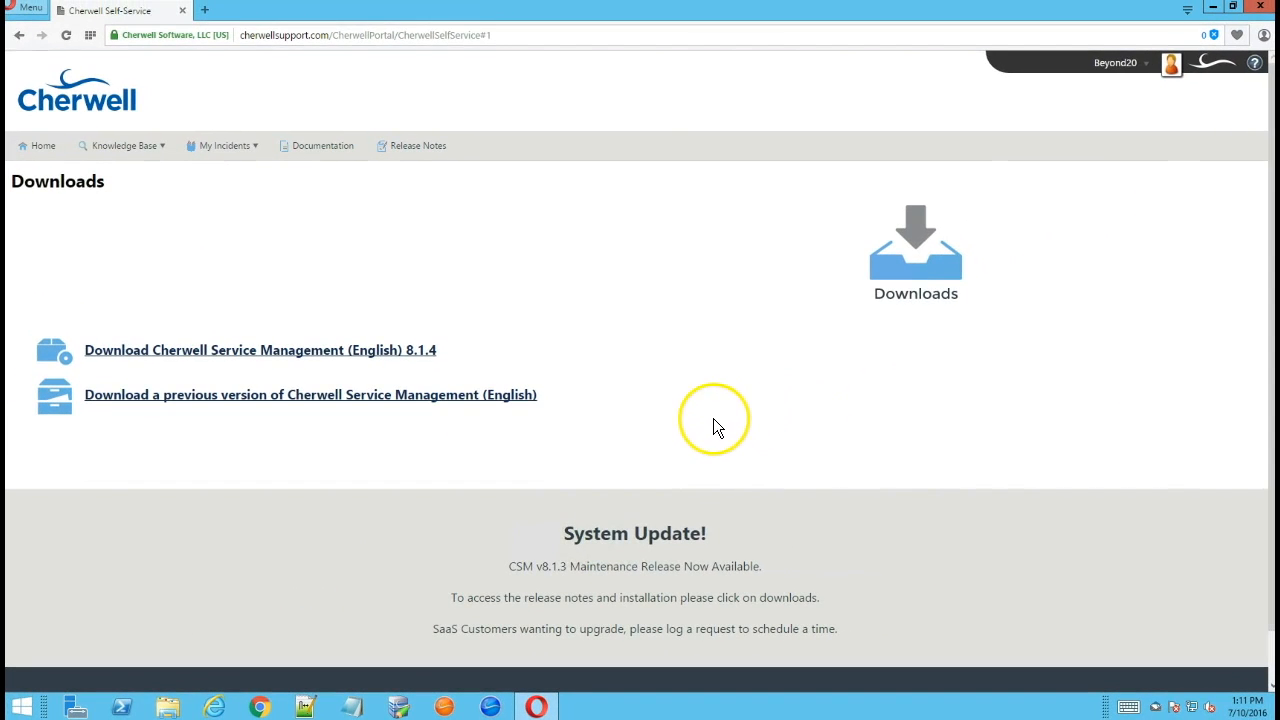
# Check which previous versions of Cherwell Service Management (English) are offered for download, and dismiss the version prompt without choosing one
pyautogui.click(161, 397)
pyautogui.click(575, 380)
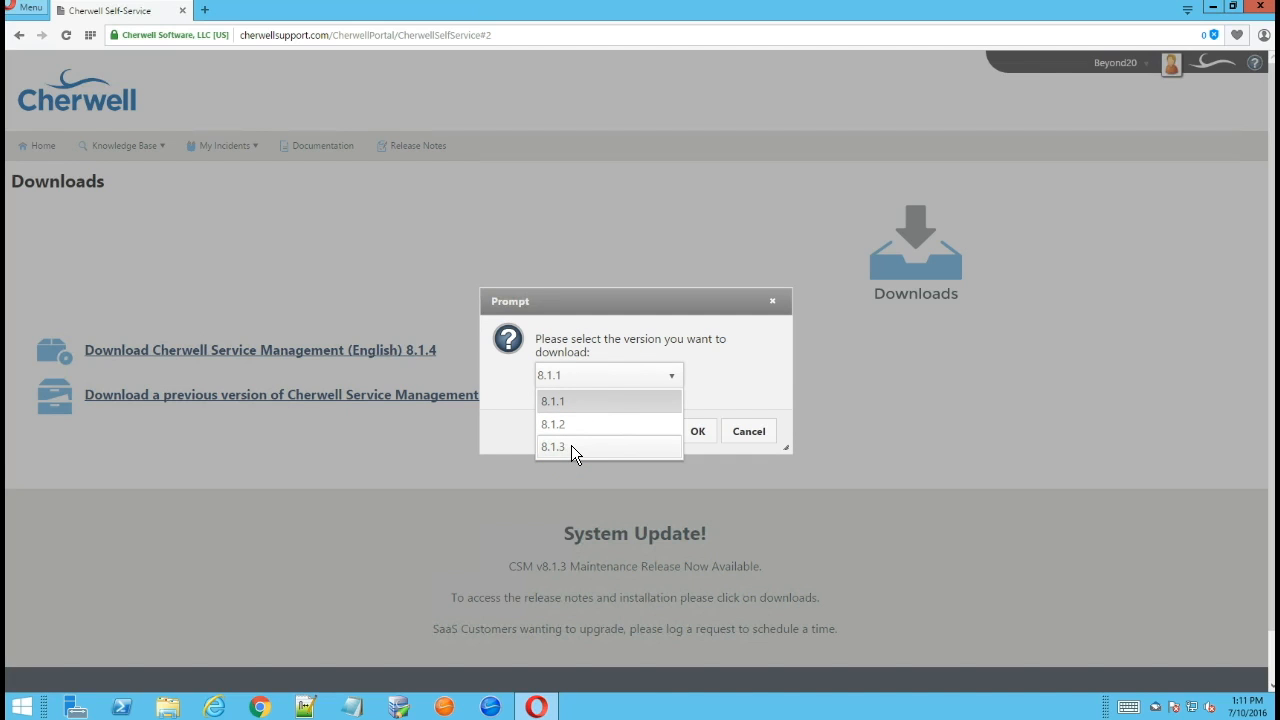
pyautogui.click(561, 431)
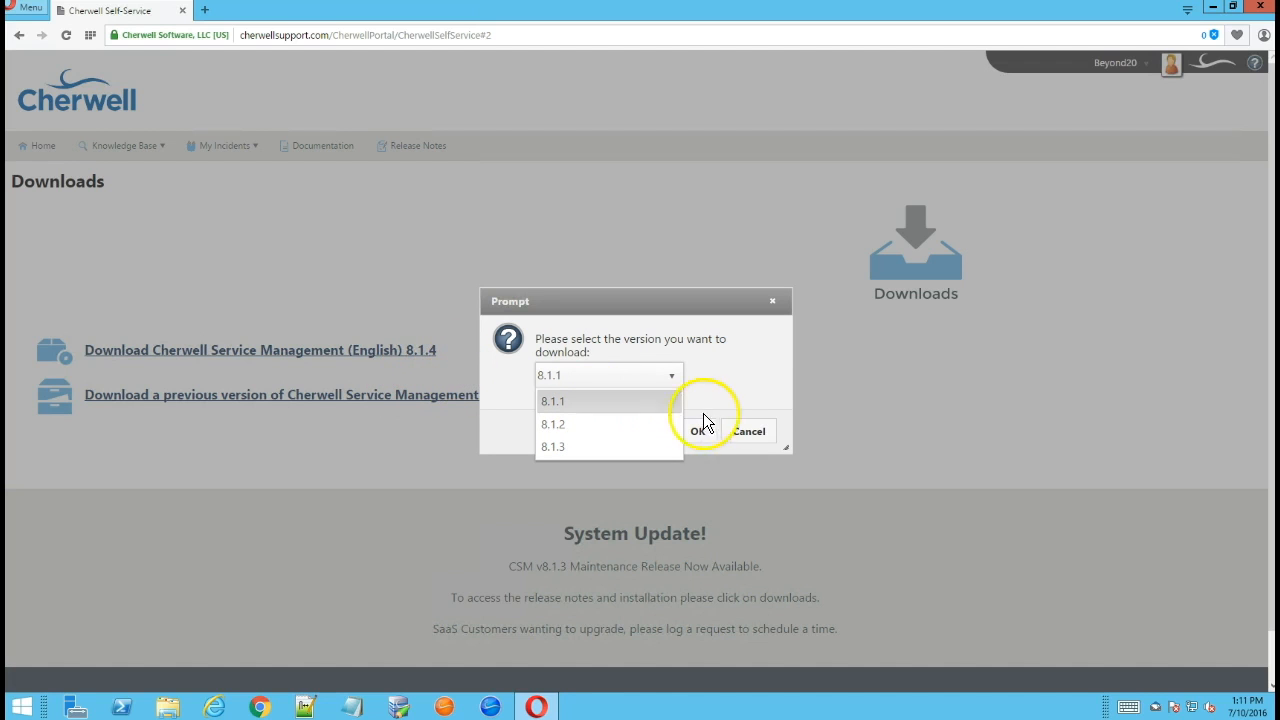
pyautogui.click(749, 434)
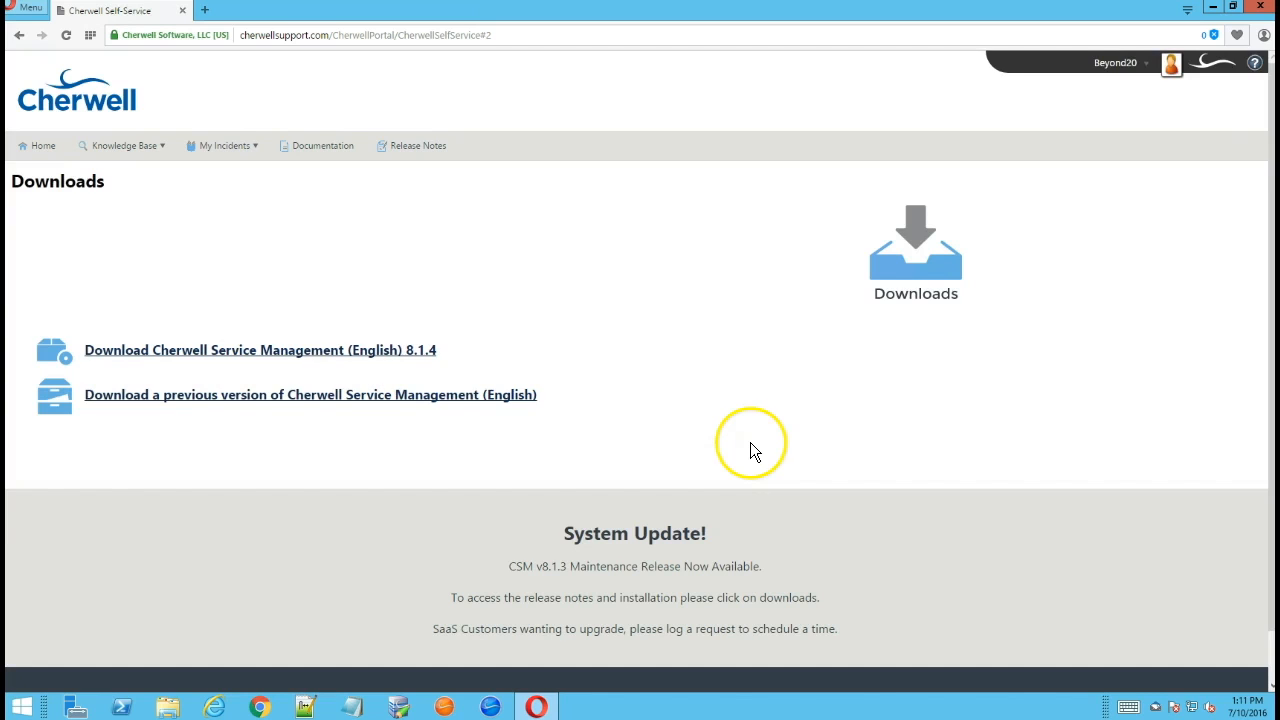
# Open the Cherwell Service Management (English) 8.1.4 download page and proceed to its CSM Current Version file list
pyautogui.click(329, 350)
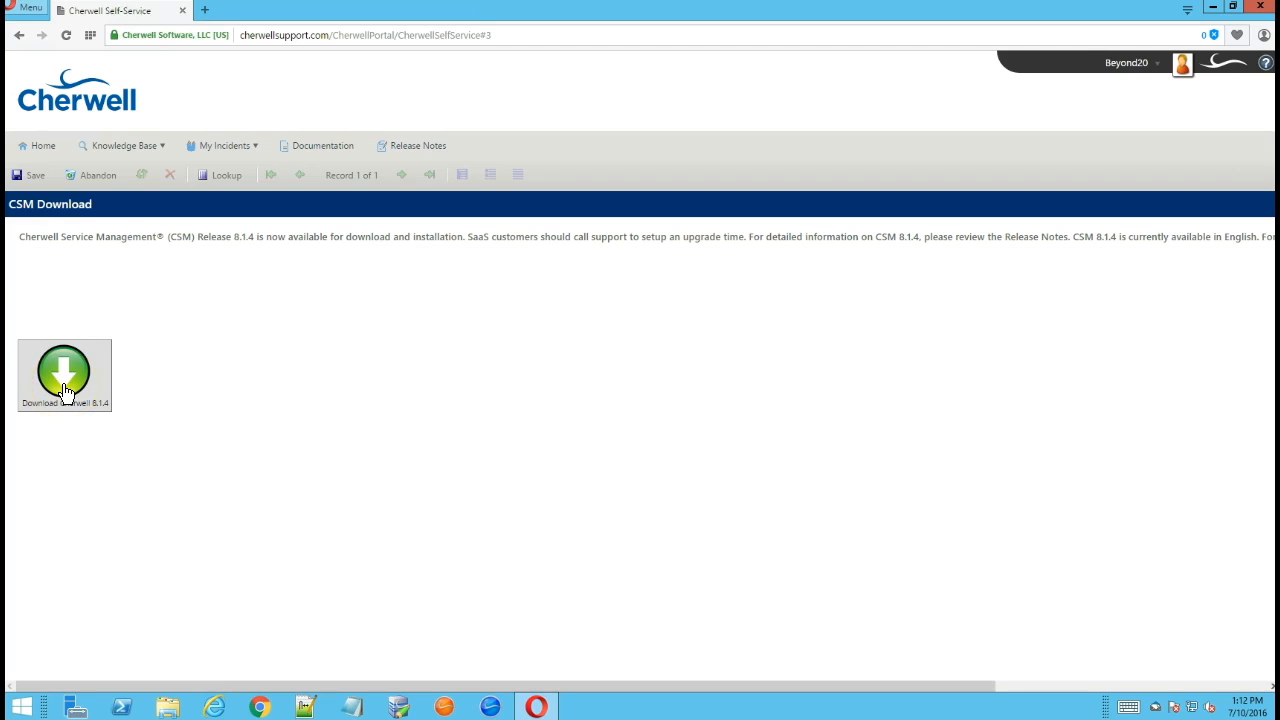
pyautogui.click(145, 441)
pyautogui.click(149, 257)
pyautogui.click(62, 377)
pyautogui.click(132, 350)
pyautogui.click(56, 375)
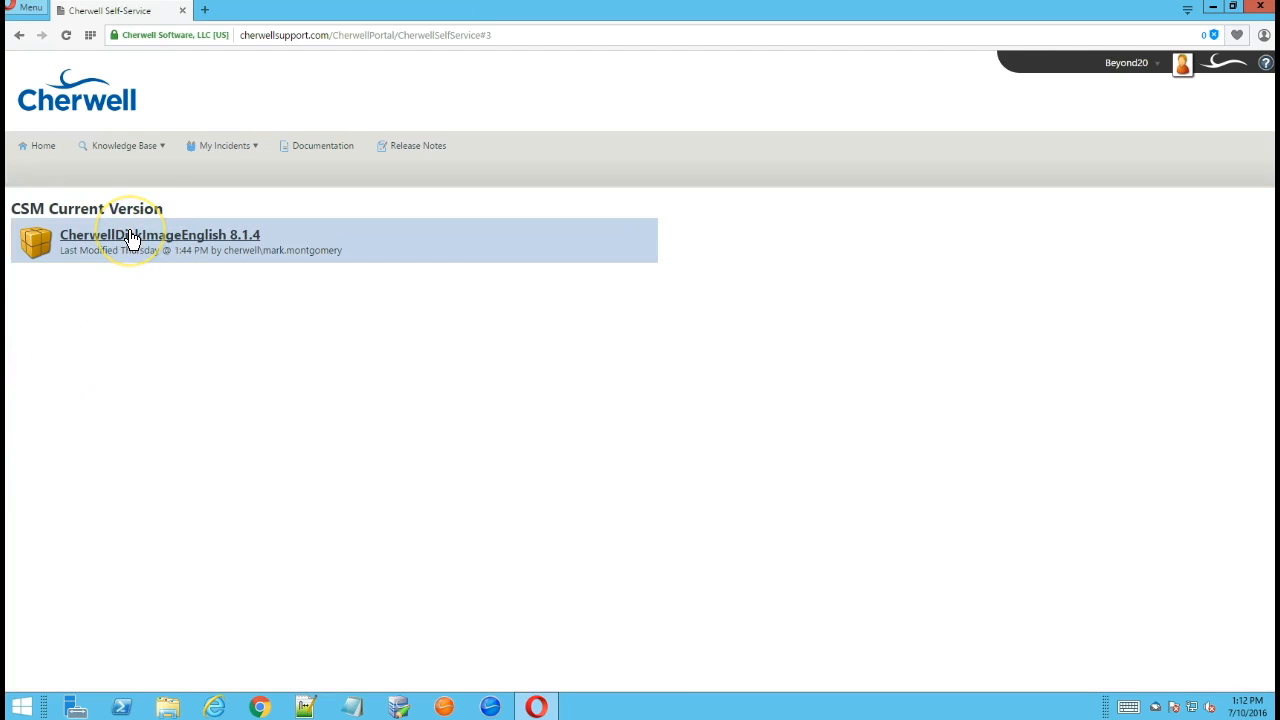
# Request the CherwellDiskImageEnglish 8.1.4 file, open its blocked pop-up link, and close the extra browser tab
pyautogui.click(93, 247)
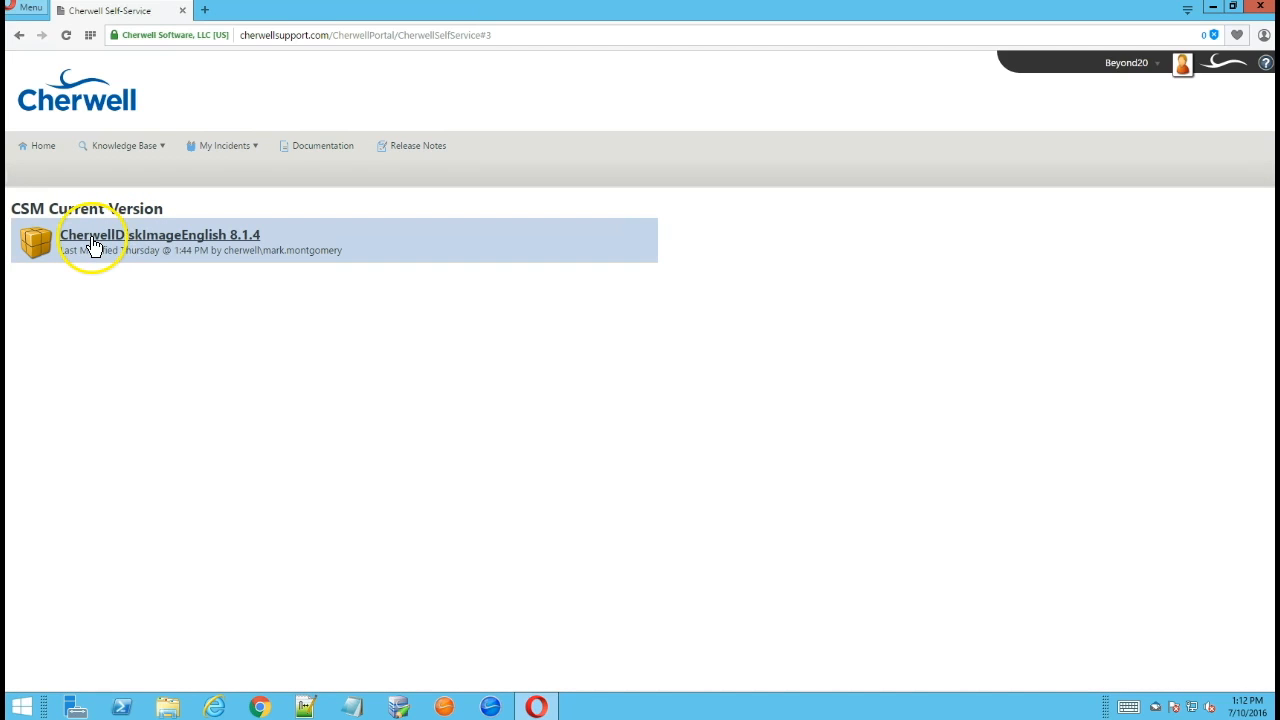
pyautogui.click(148, 240)
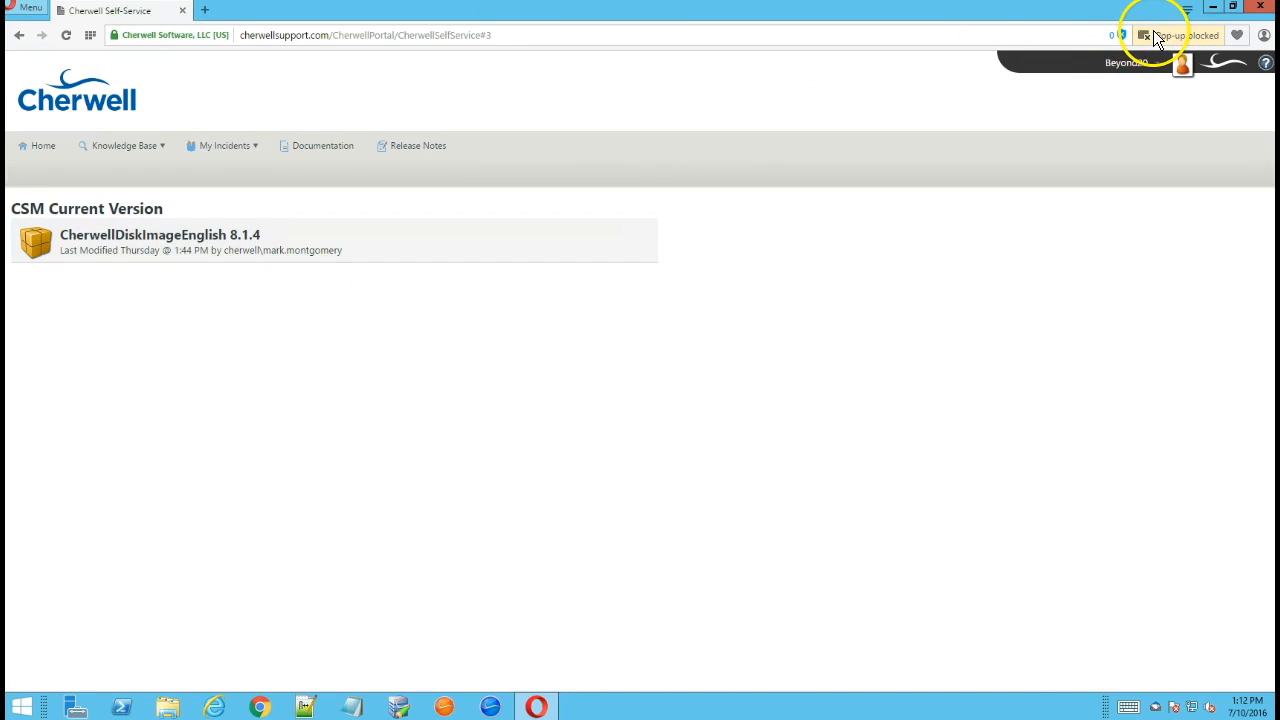
pyautogui.click(1157, 38)
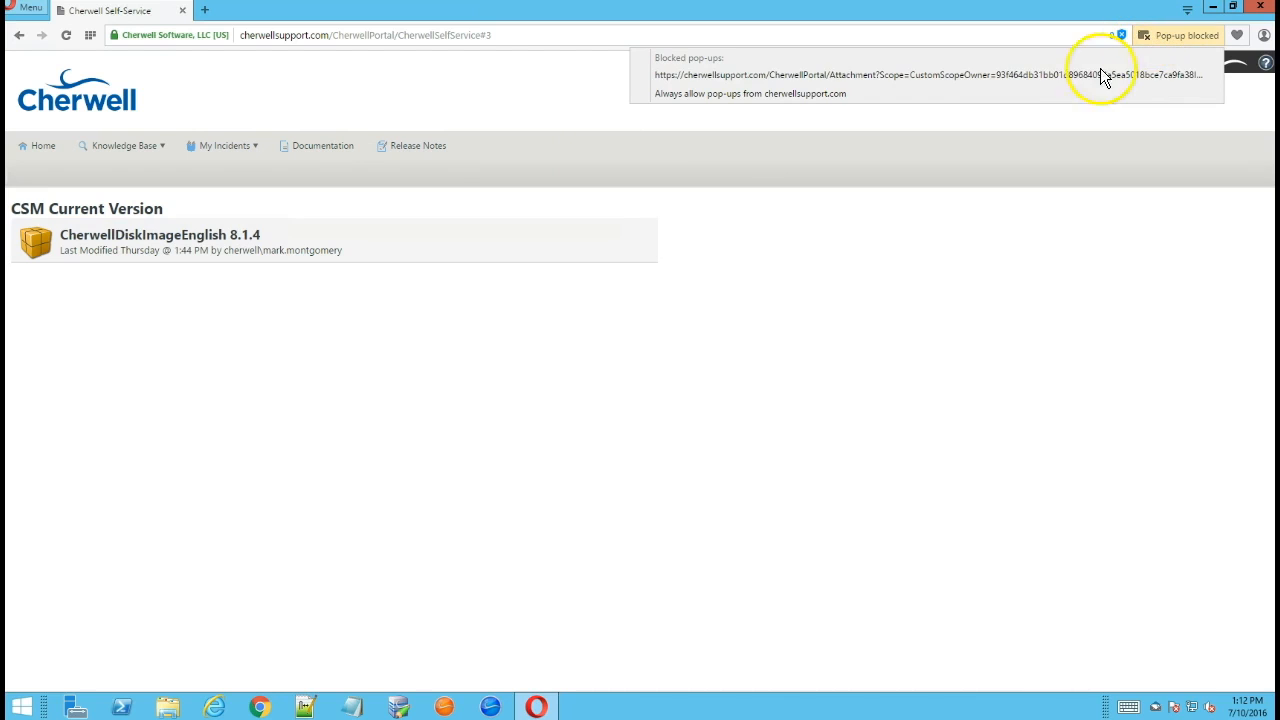
pyautogui.click(1000, 80)
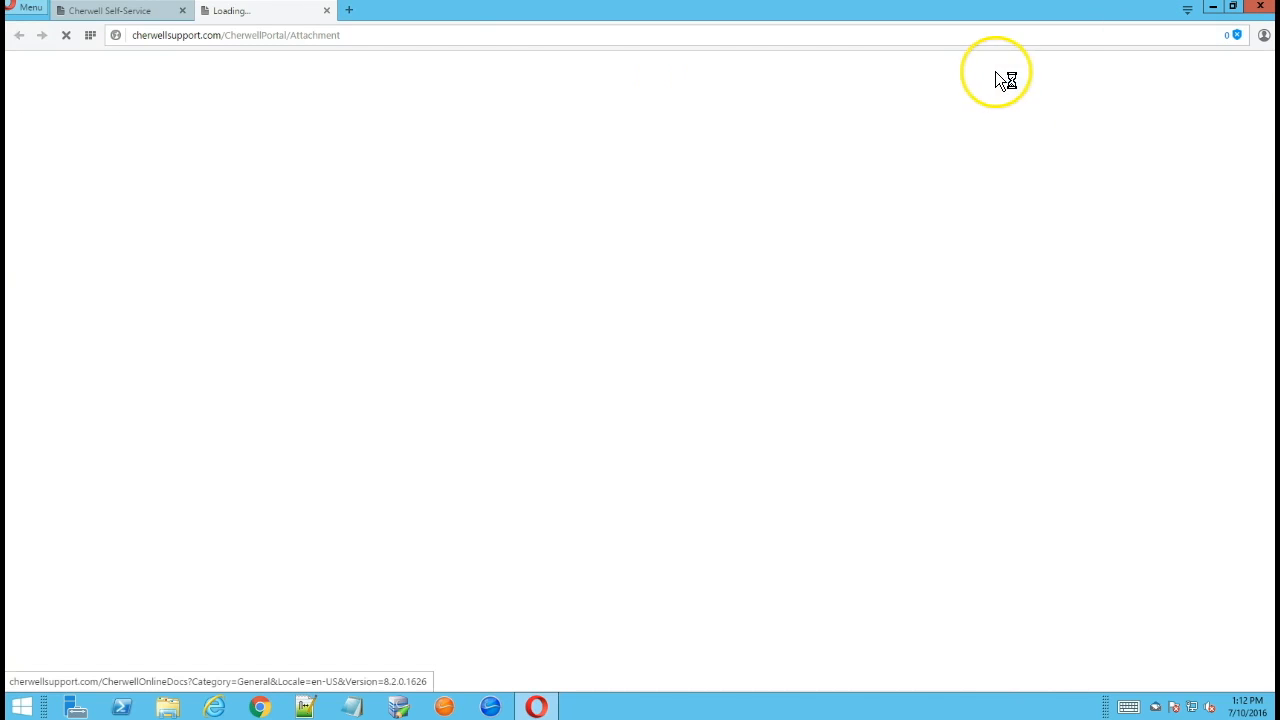
pyautogui.click(326, 10)
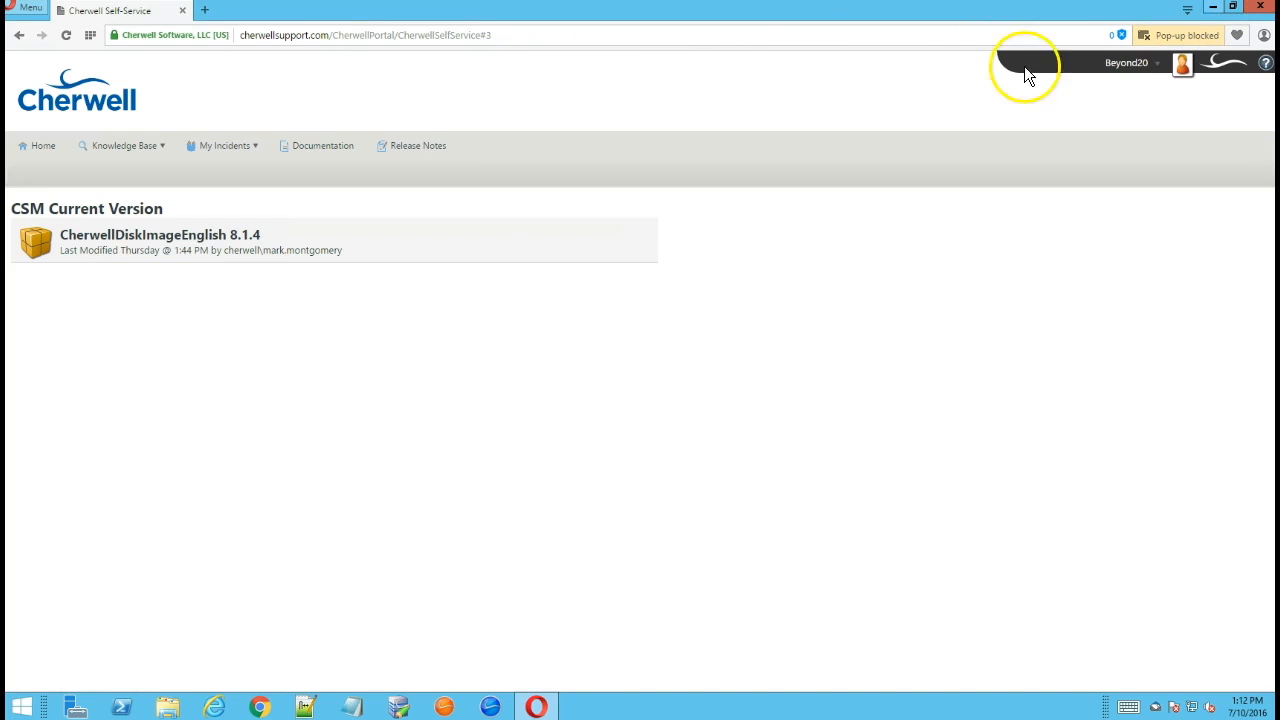
# Switch to File Explorer and open the CherwellDiskImage-English folder inside Cherwell Disk Image-English 8.1.4 on the desktop
pyautogui.click(168, 707)
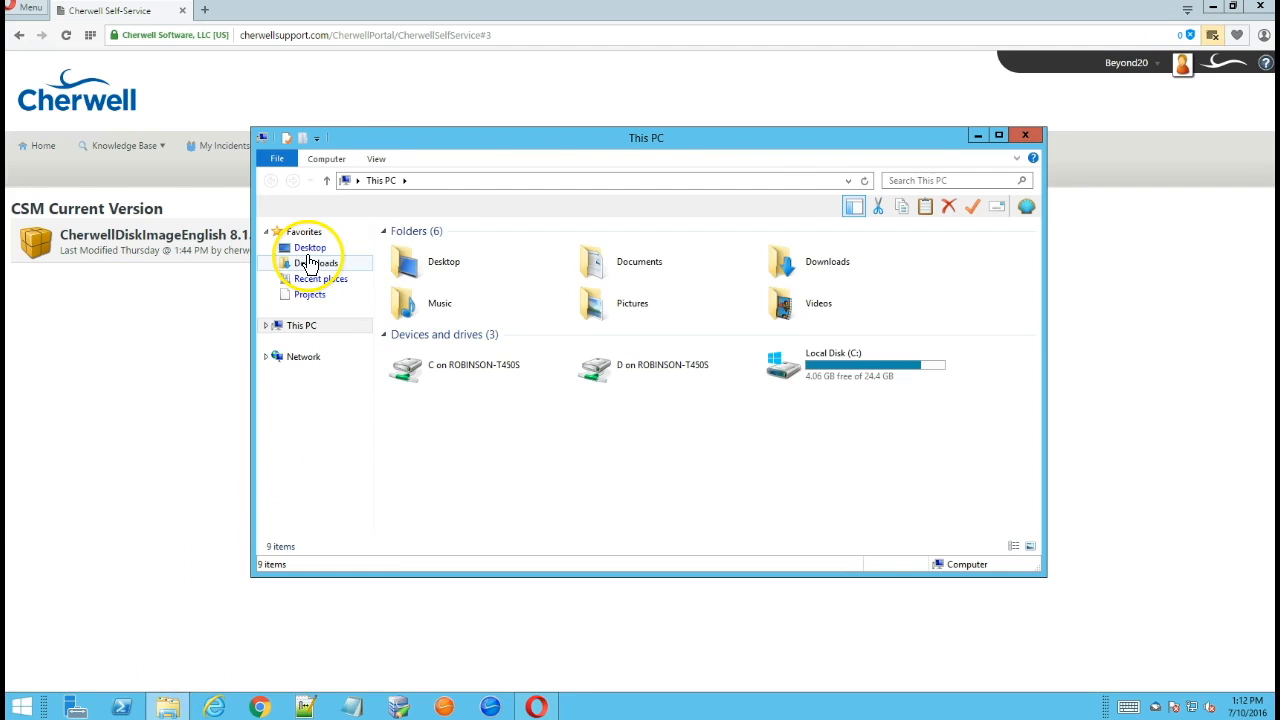
pyautogui.click(330, 265)
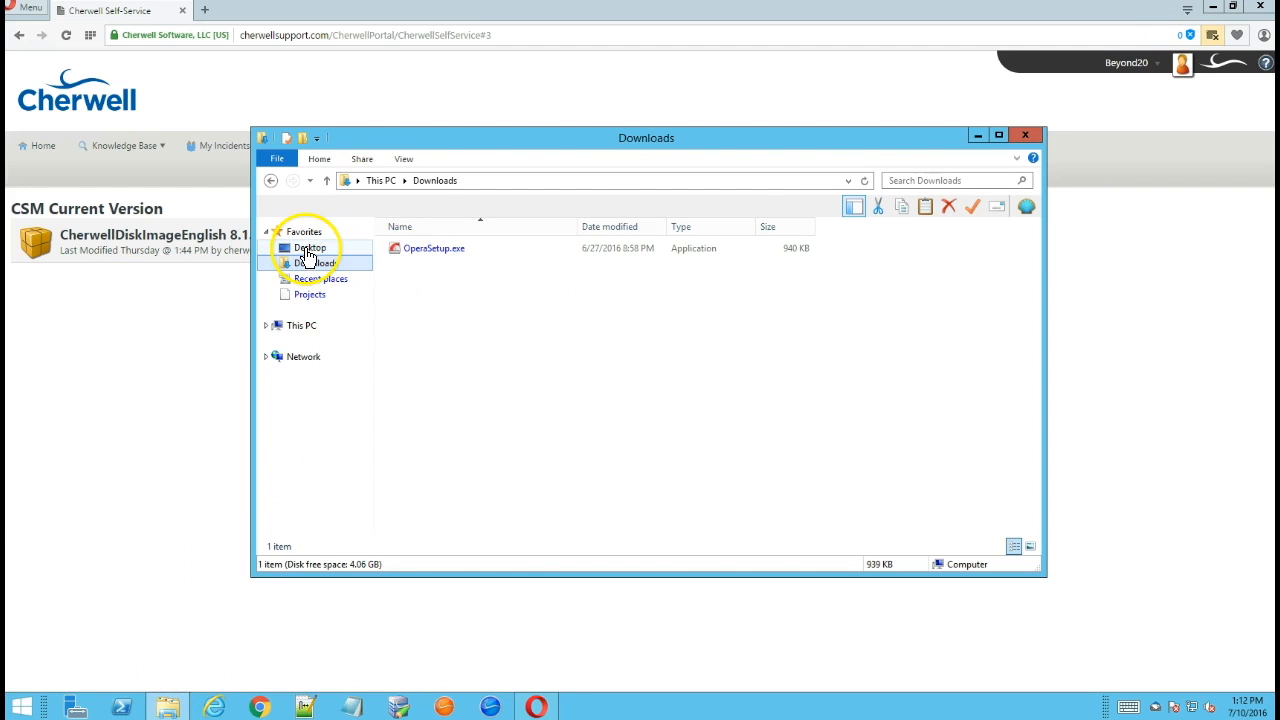
pyautogui.click(312, 248)
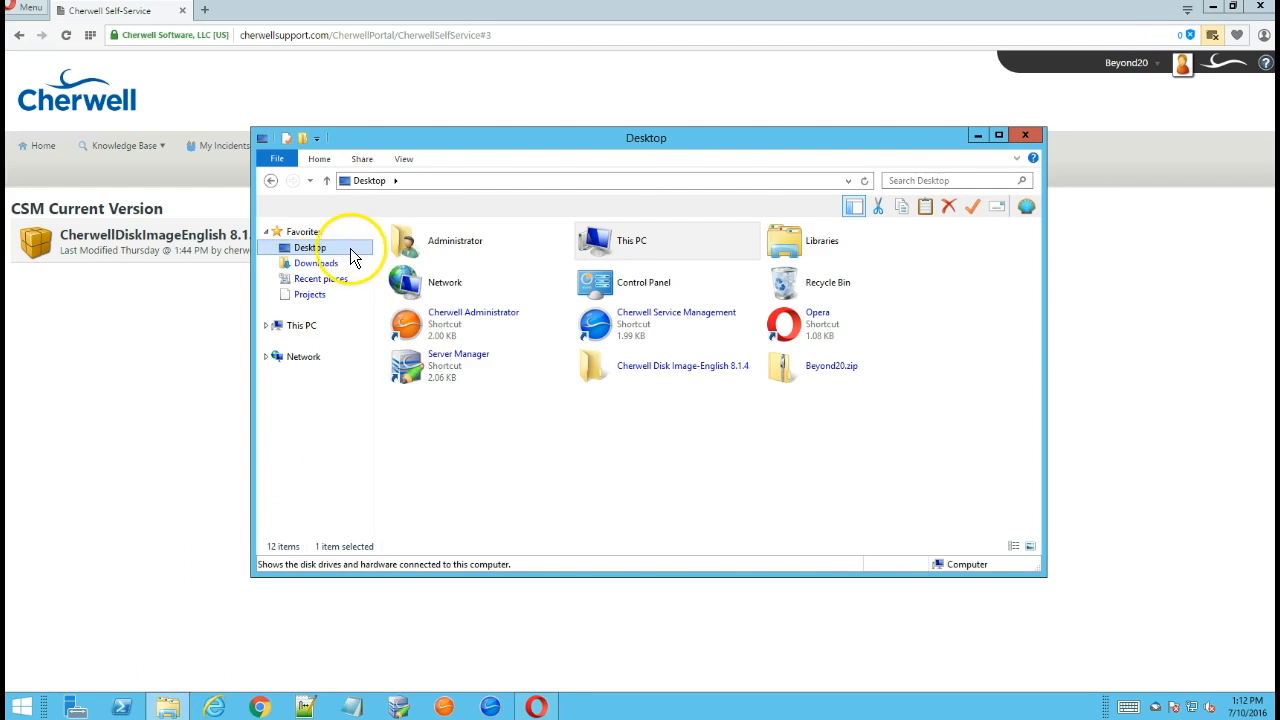
pyautogui.doubleClick(644, 379)
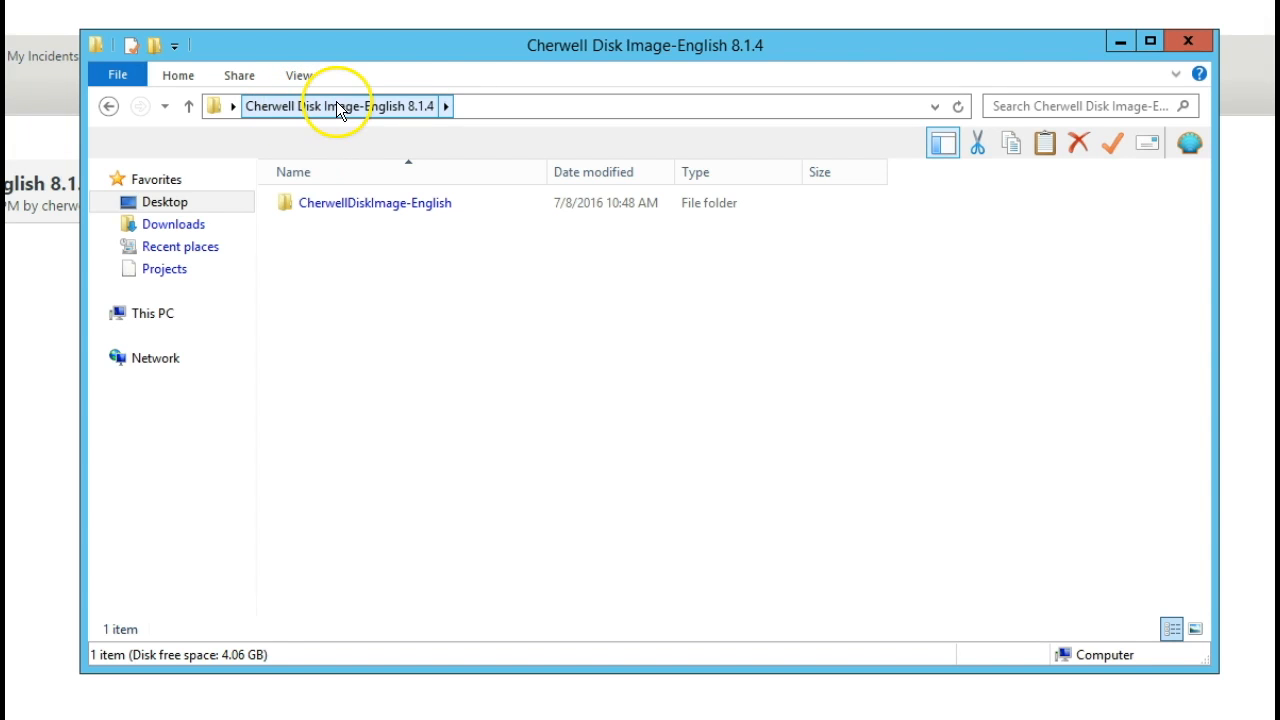
pyautogui.click(339, 213)
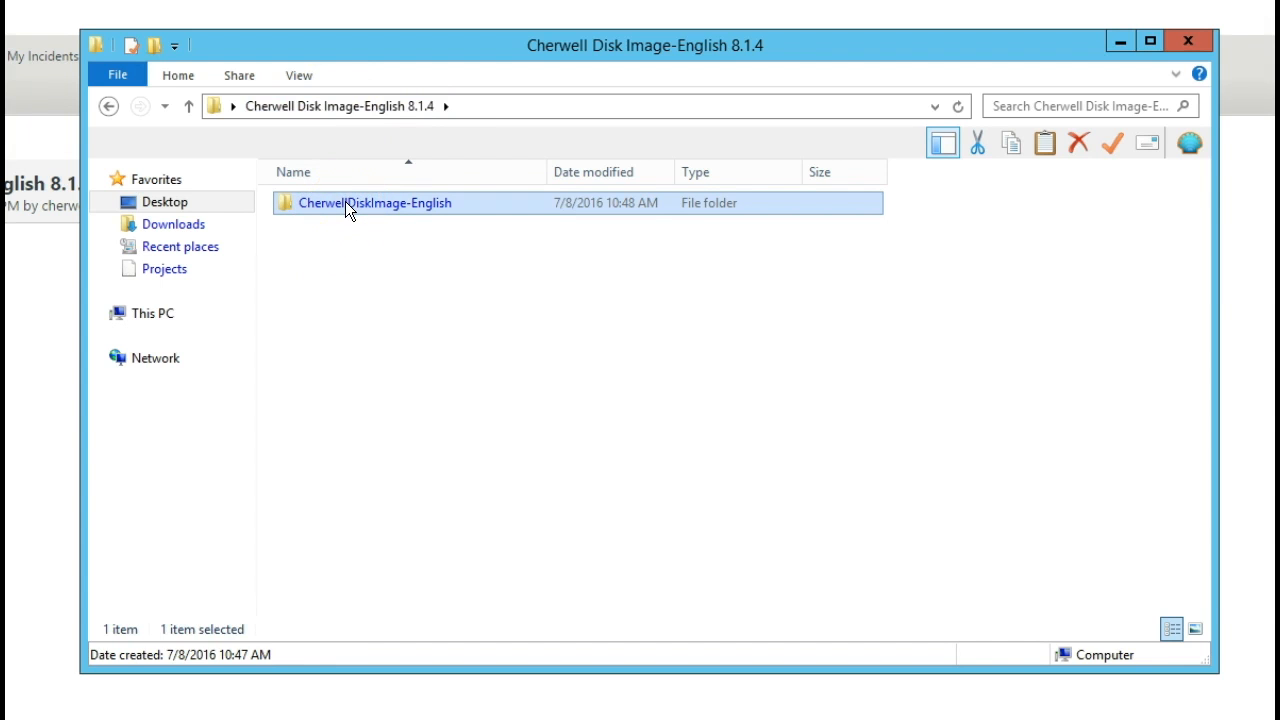
pyautogui.doubleClick(345, 201)
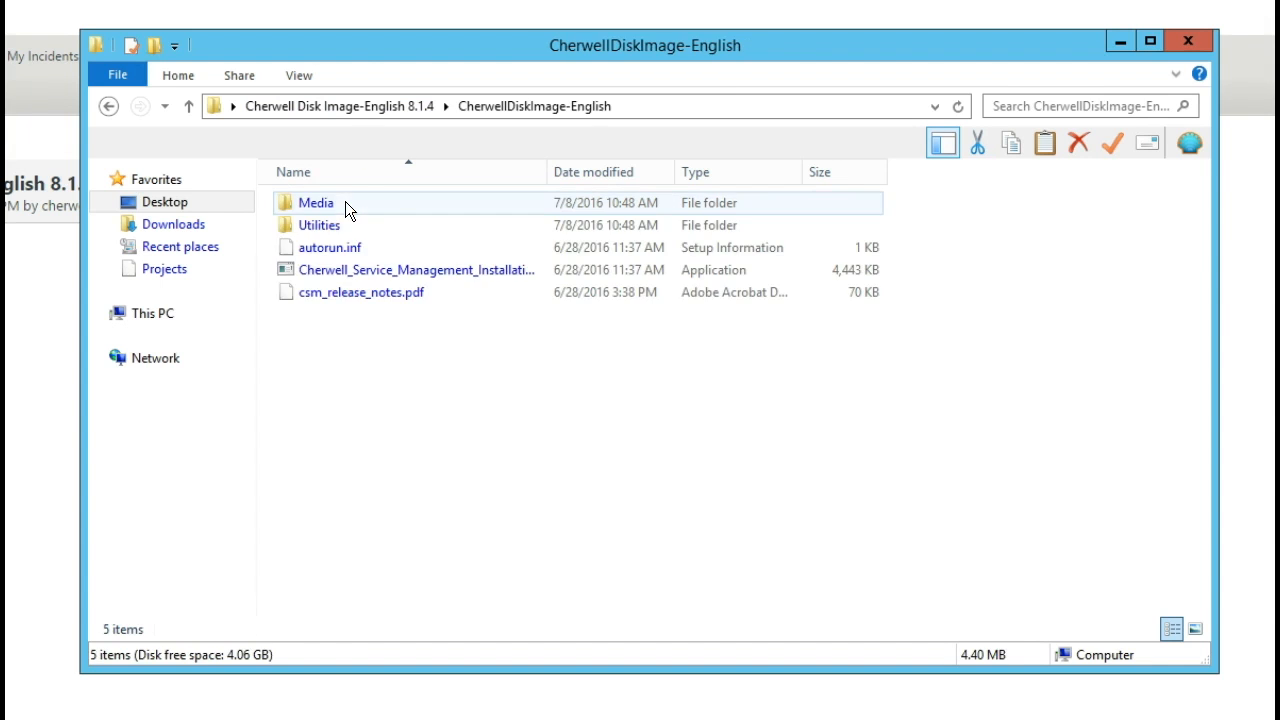
# Open csm_release_notes.pdf and examine the system requirements, upgrade considerations and the fixes lists from CSM 8.1.4 back to 8.1.1
pyautogui.click(400, 292)
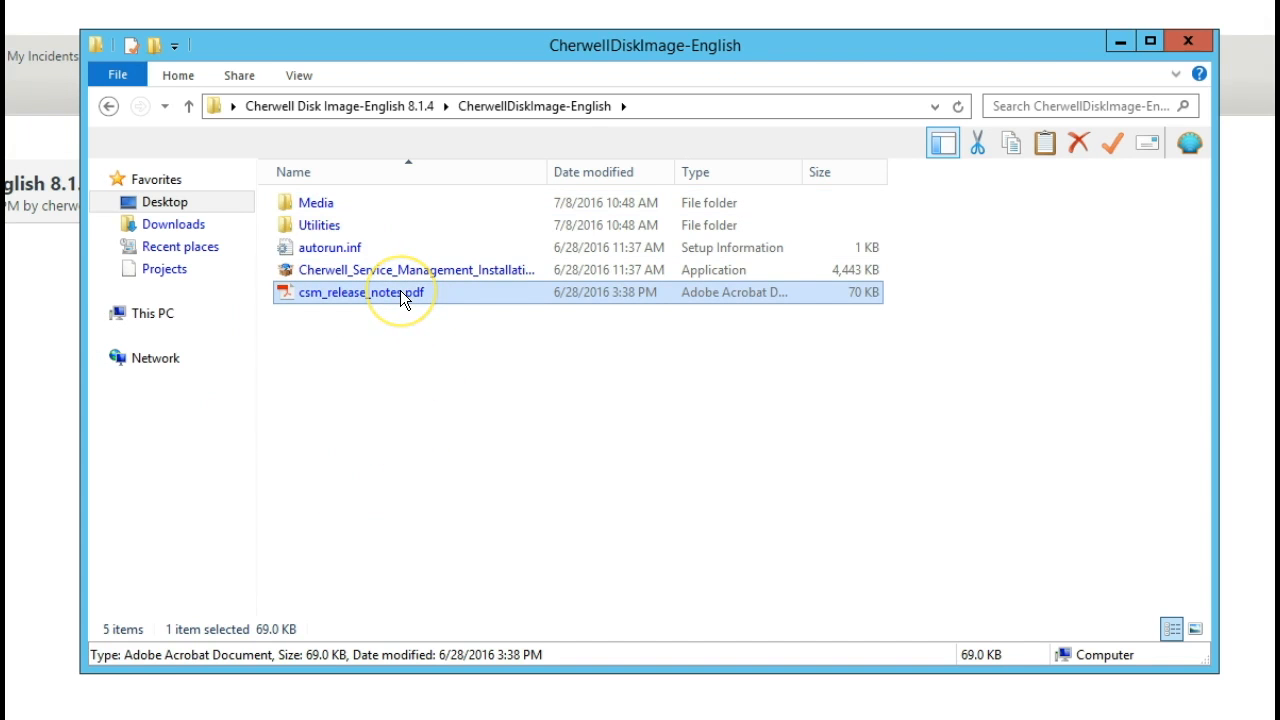
pyautogui.doubleClick(402, 292)
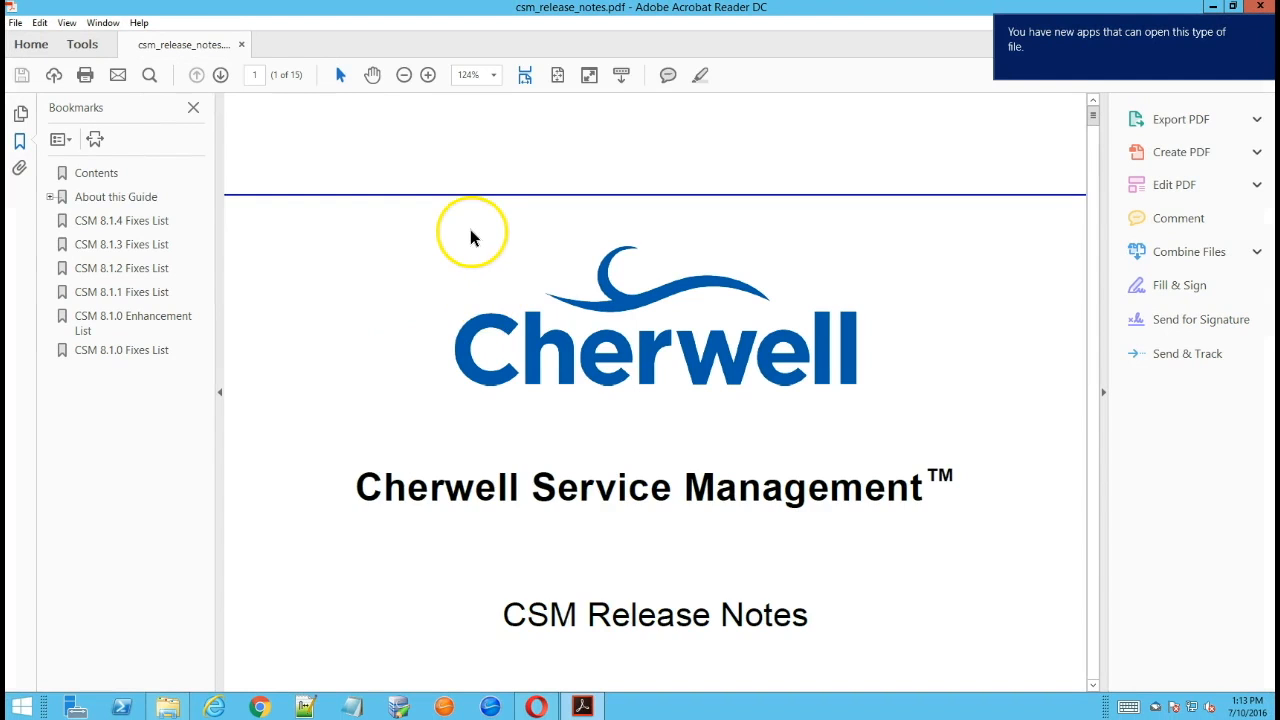
pyautogui.scroll(-8, 472, 236)
pyautogui.scroll(-15, 472, 236)
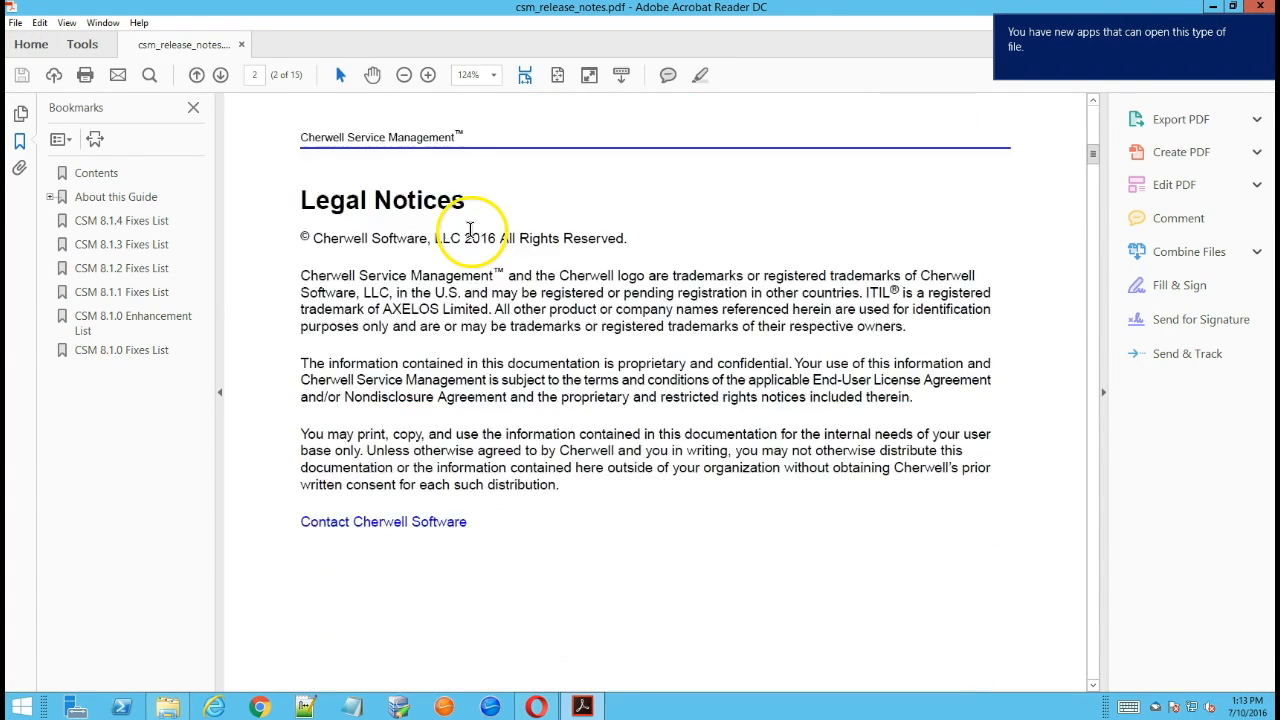
pyautogui.scroll(-12, 474, 238)
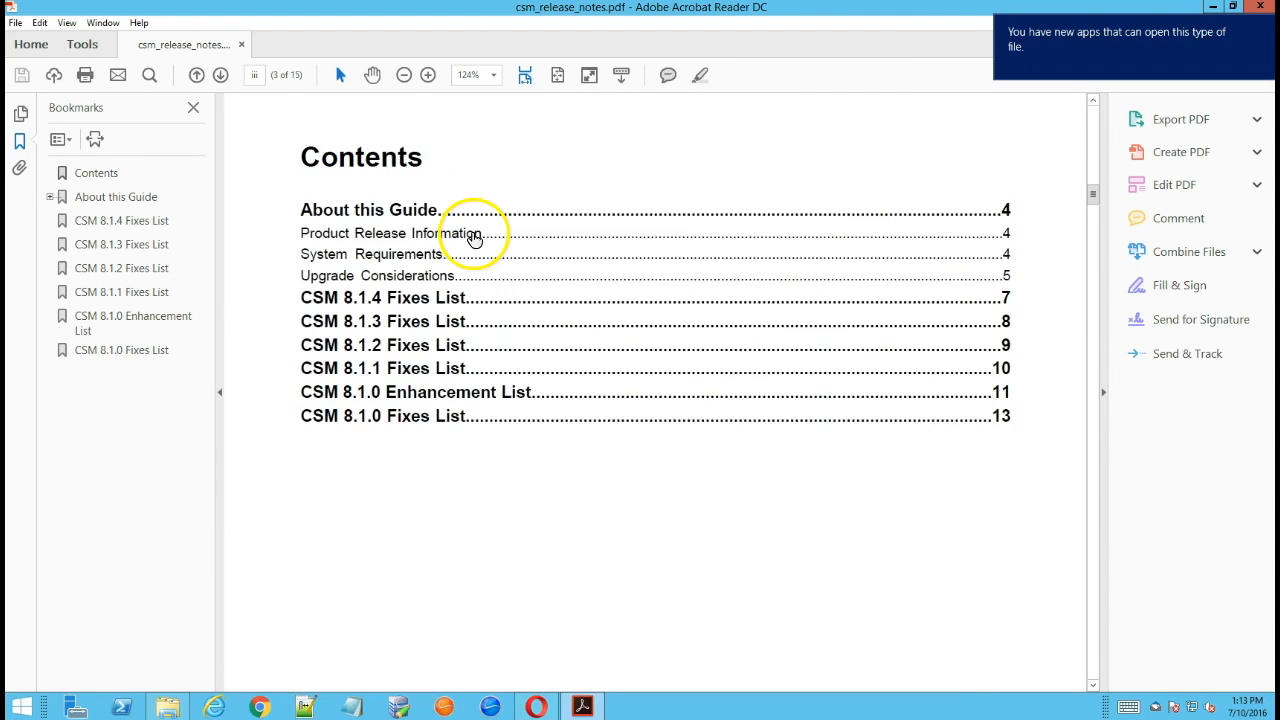
pyautogui.scroll(-20, 475, 236)
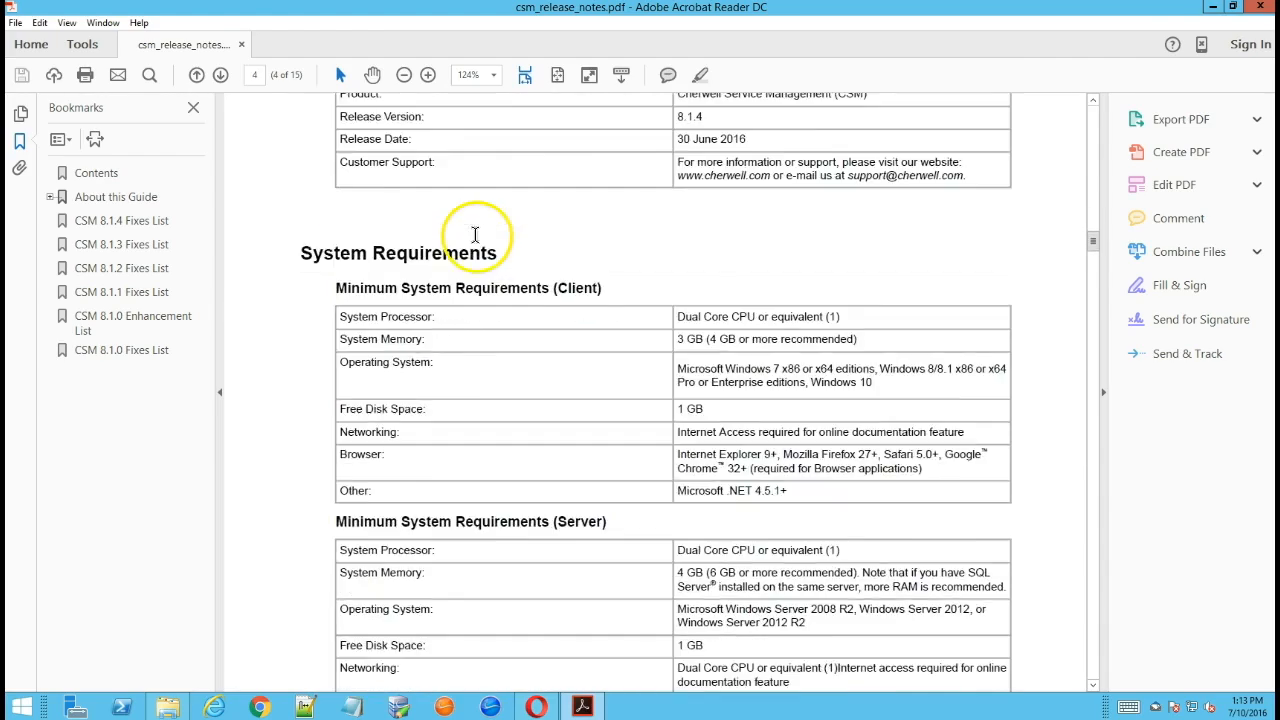
pyautogui.scroll(-20, 476, 236)
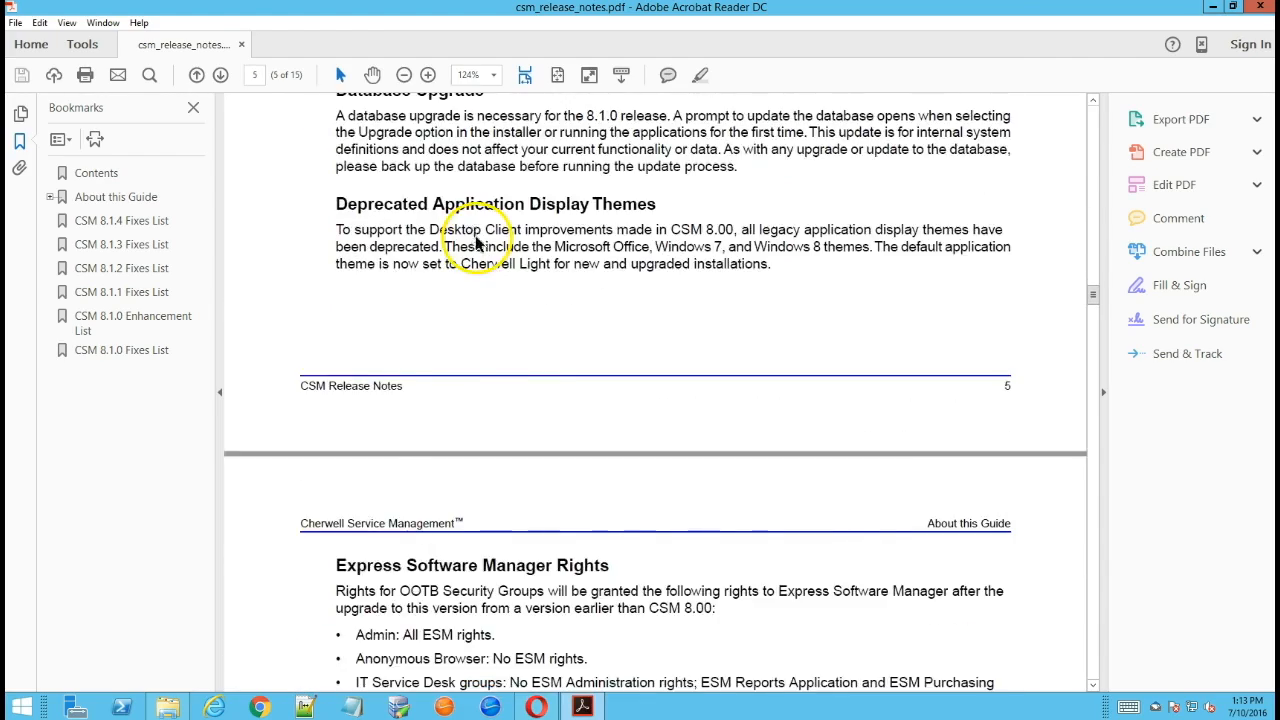
pyautogui.scroll(-5, 475, 238)
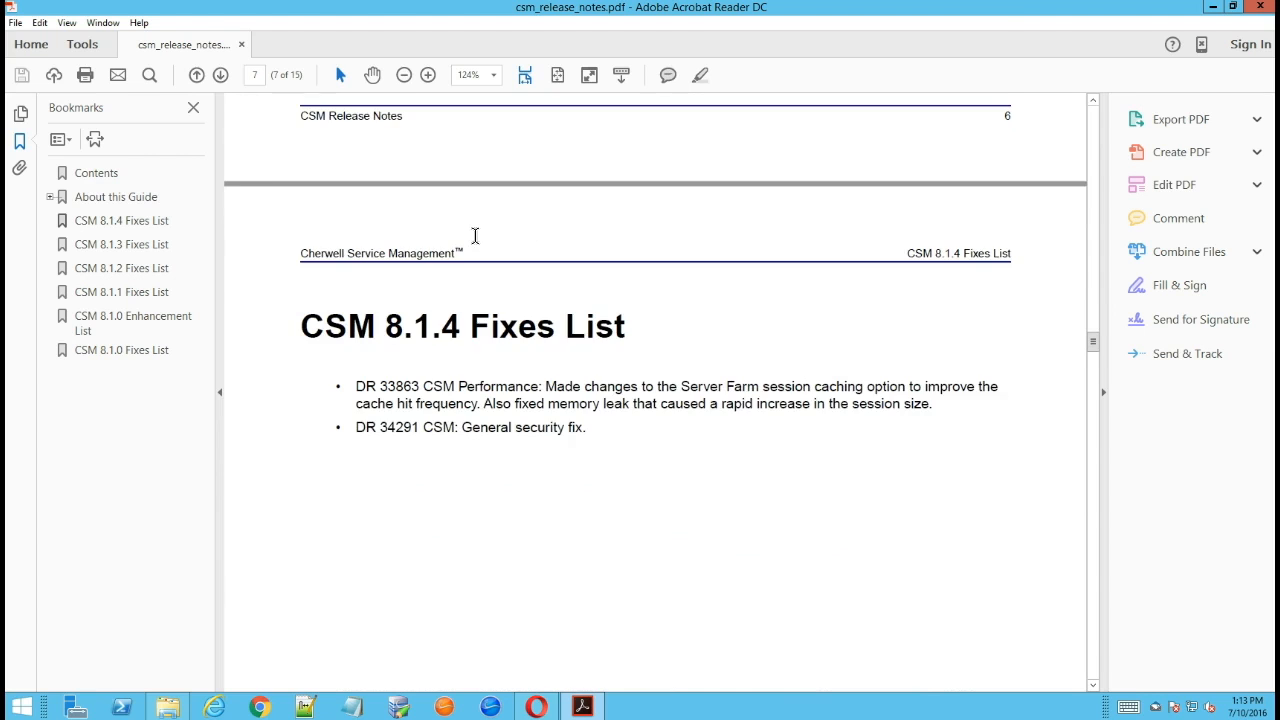
pyautogui.moveTo(1094, 346); pyautogui.dragTo(1097, 457)
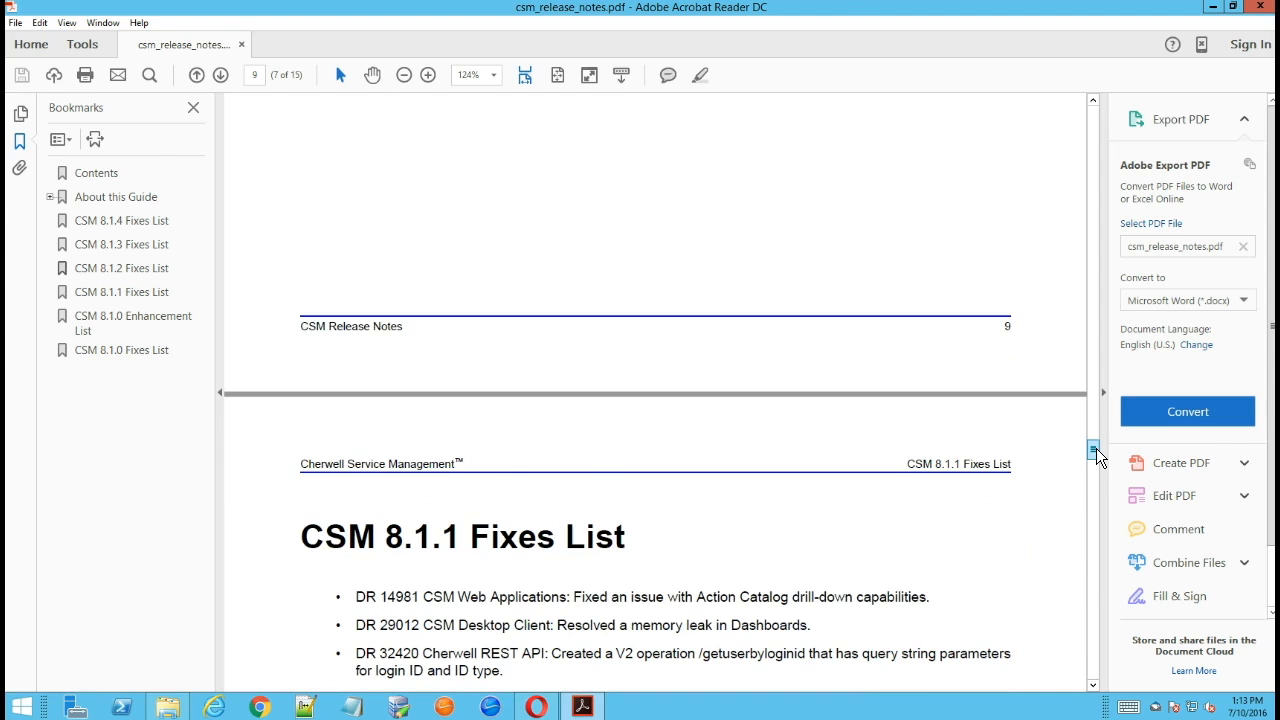
# Examine the CSM 8.1.0 Enhancement List in the release notes and close the document
pyautogui.moveTo(1097, 455); pyautogui.dragTo(1107, 507)
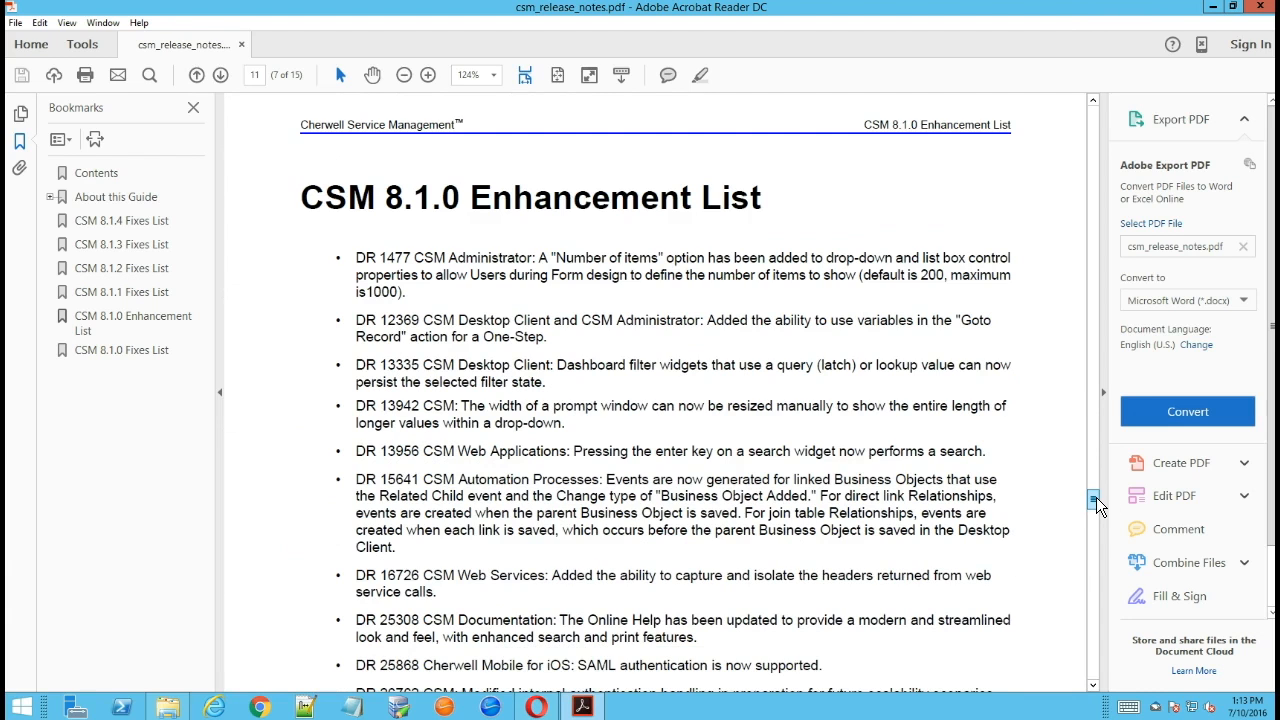
pyautogui.scroll(-1, 1097, 505)
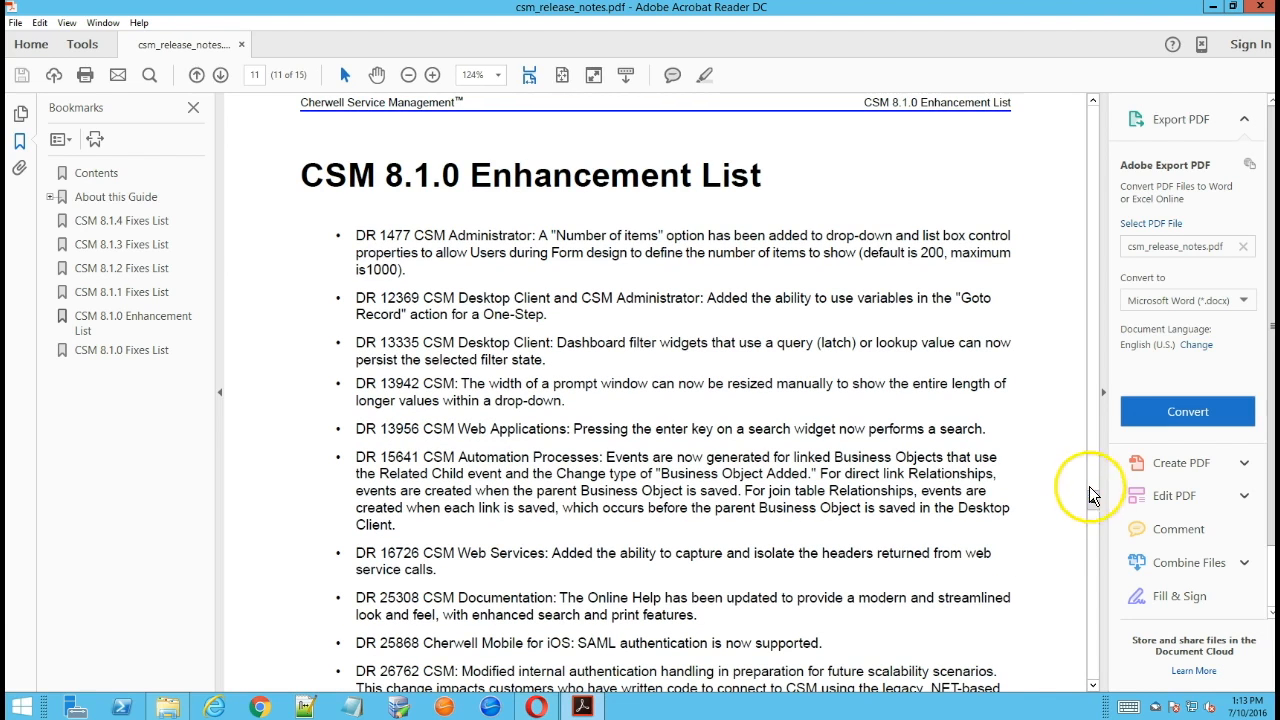
pyautogui.click(1261, 8)
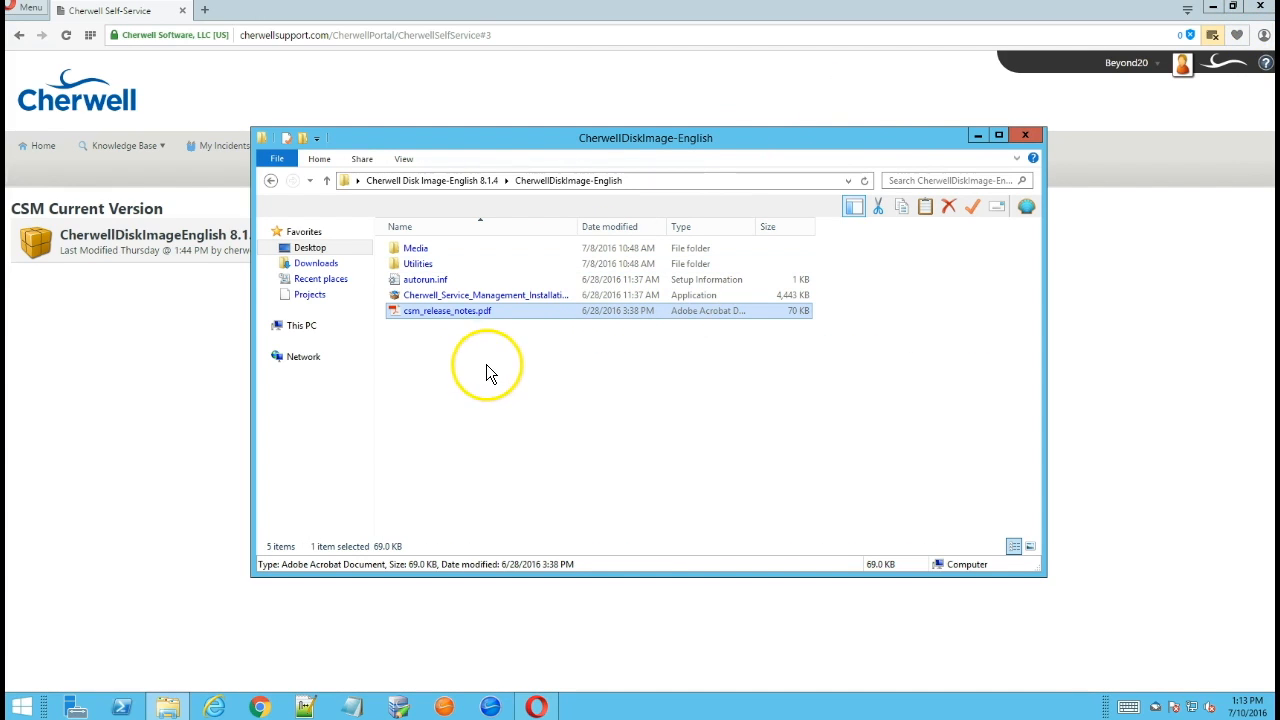
# Launch Cherwell_Service_Management_Installation.exe, start the Server installation from its launcher, and minimize the CherwellDiskImage-English folder window
pyautogui.click(510, 297)
pyautogui.click(529, 297)
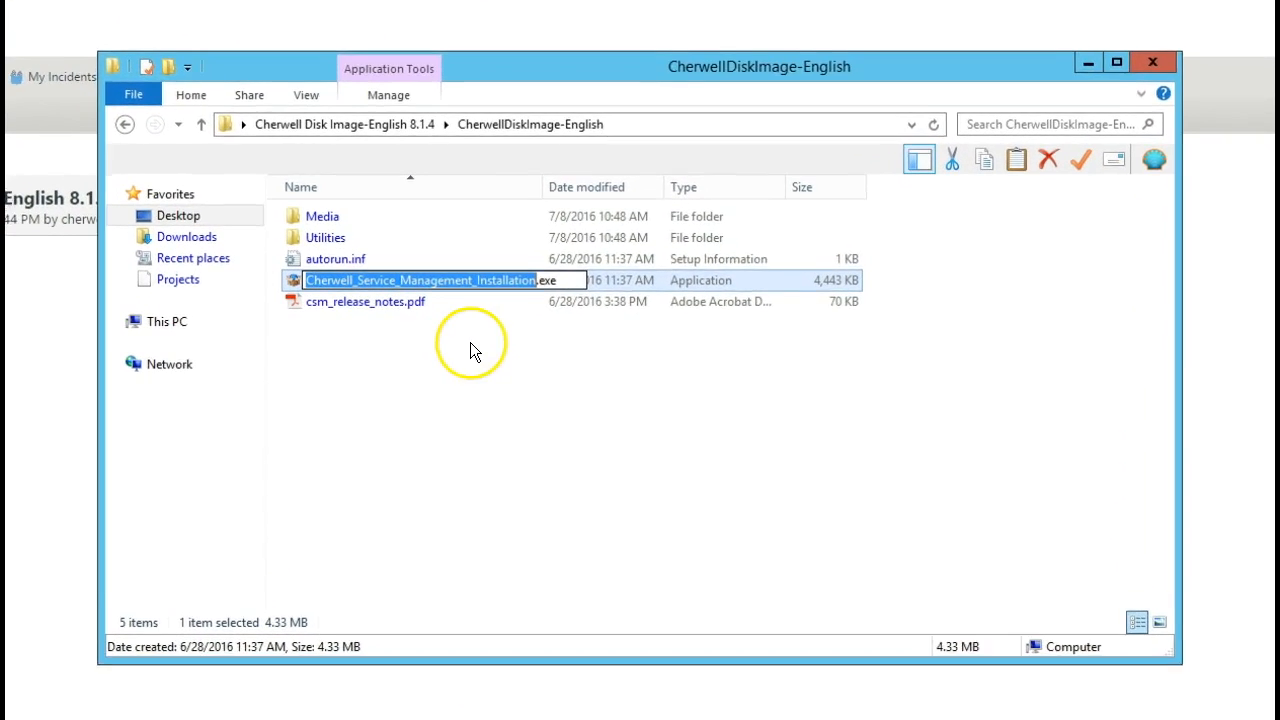
pyautogui.doubleClick(667, 280)
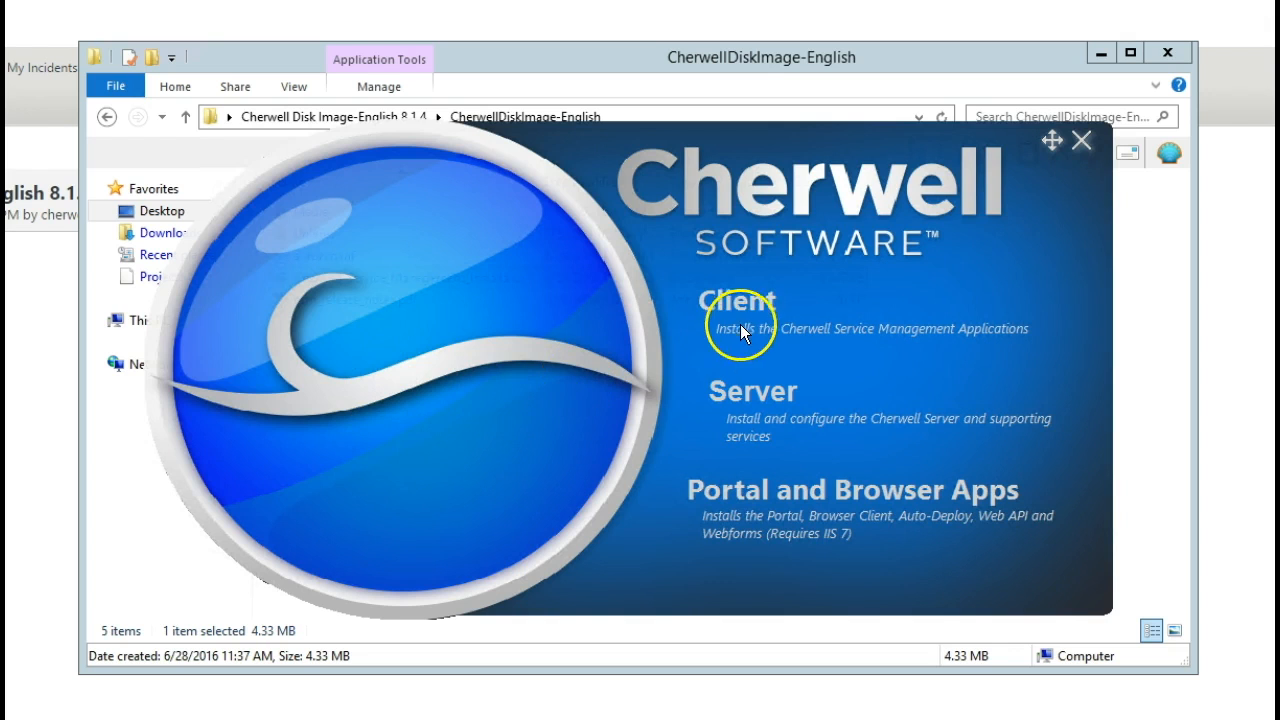
pyautogui.click(749, 396)
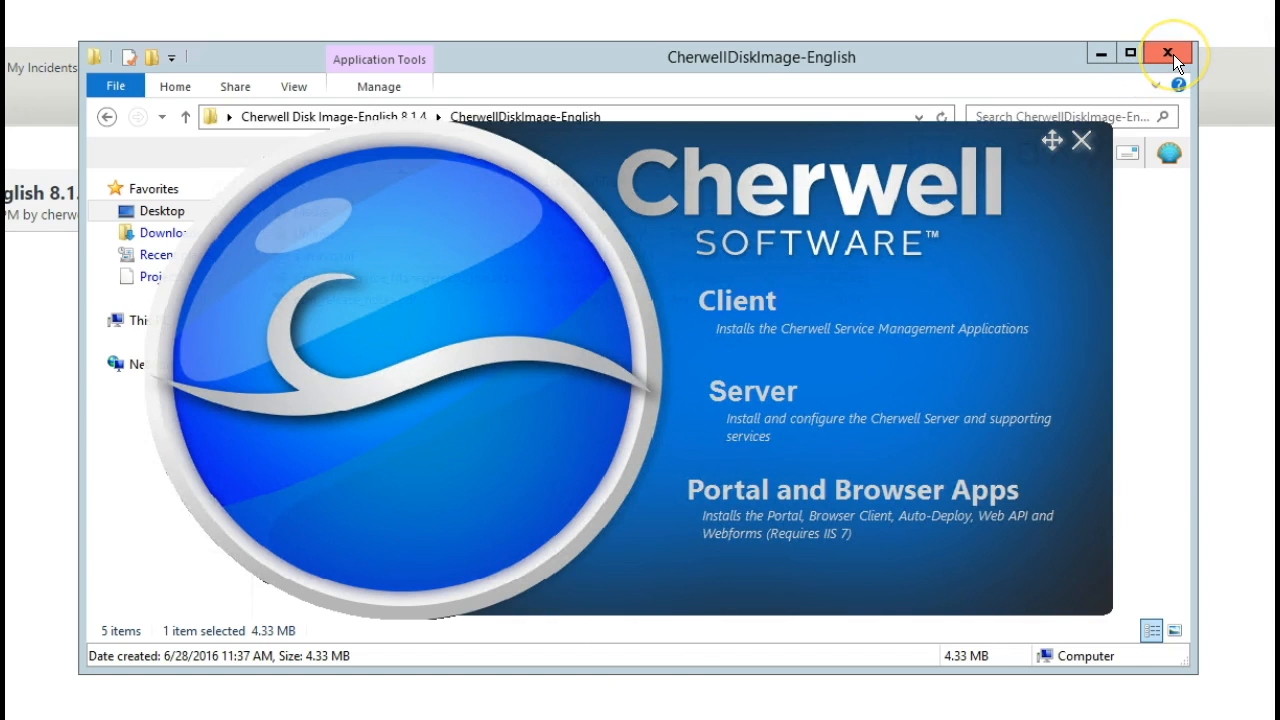
pyautogui.click(1097, 54)
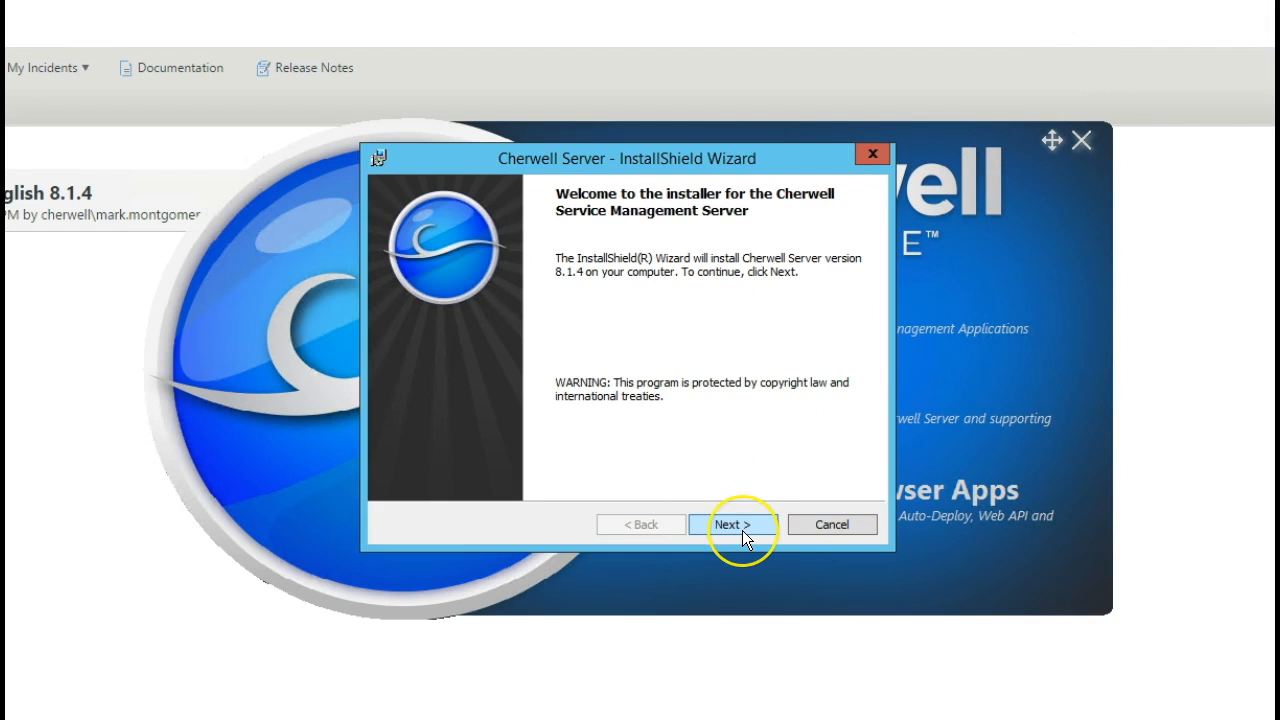
# Accept the Cherwell Server license agreement and proceed with the default customer information
pyautogui.click(741, 521)
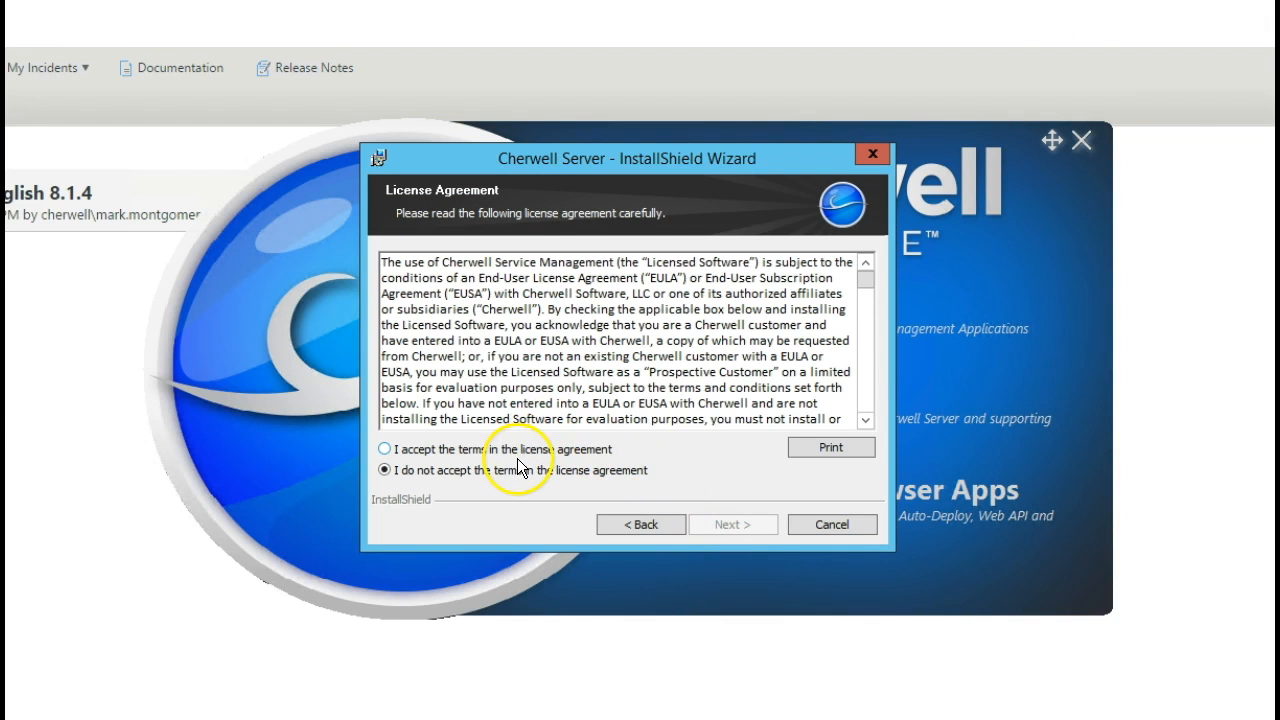
pyautogui.click(505, 450)
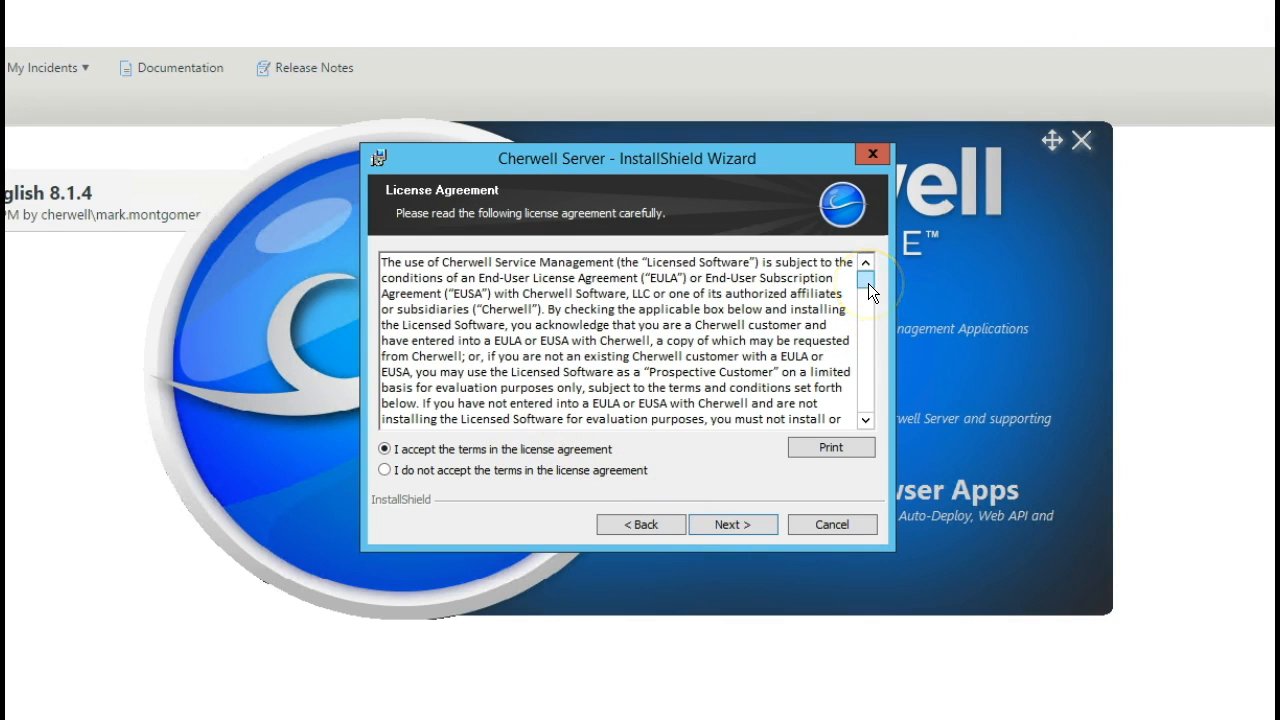
pyautogui.moveTo(868, 283); pyautogui.dragTo(851, 411)
pyautogui.click(720, 526)
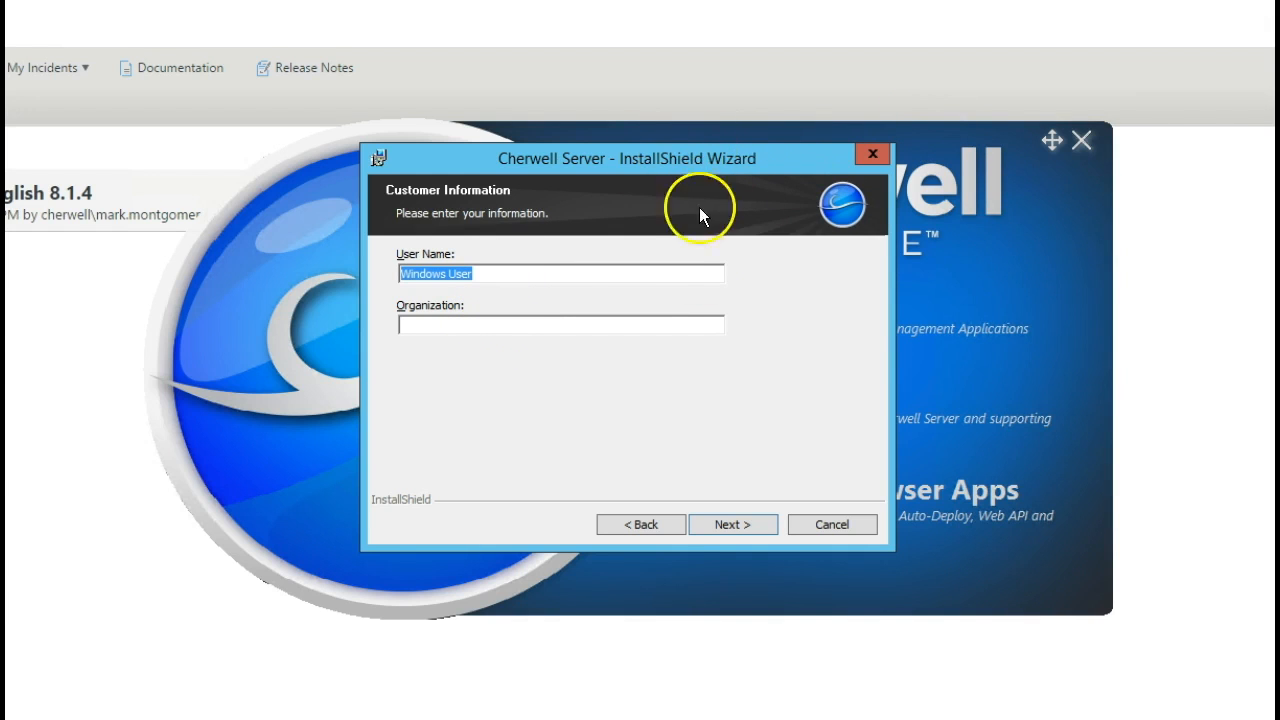
pyautogui.click(718, 526)
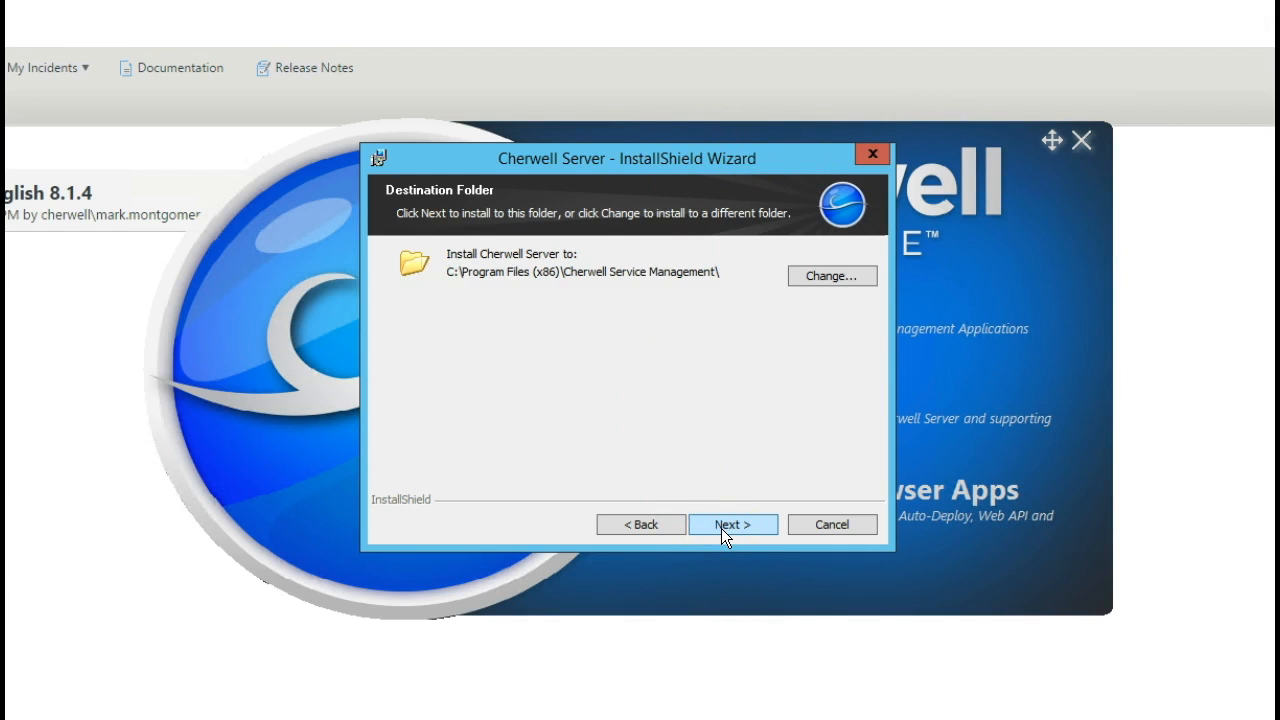
# Keep the destination folder C:\Program Files (x86)\Cherwell Service Management\ and choose to upgrade an existing database
pyautogui.click(721, 528)
pyautogui.click(660, 526)
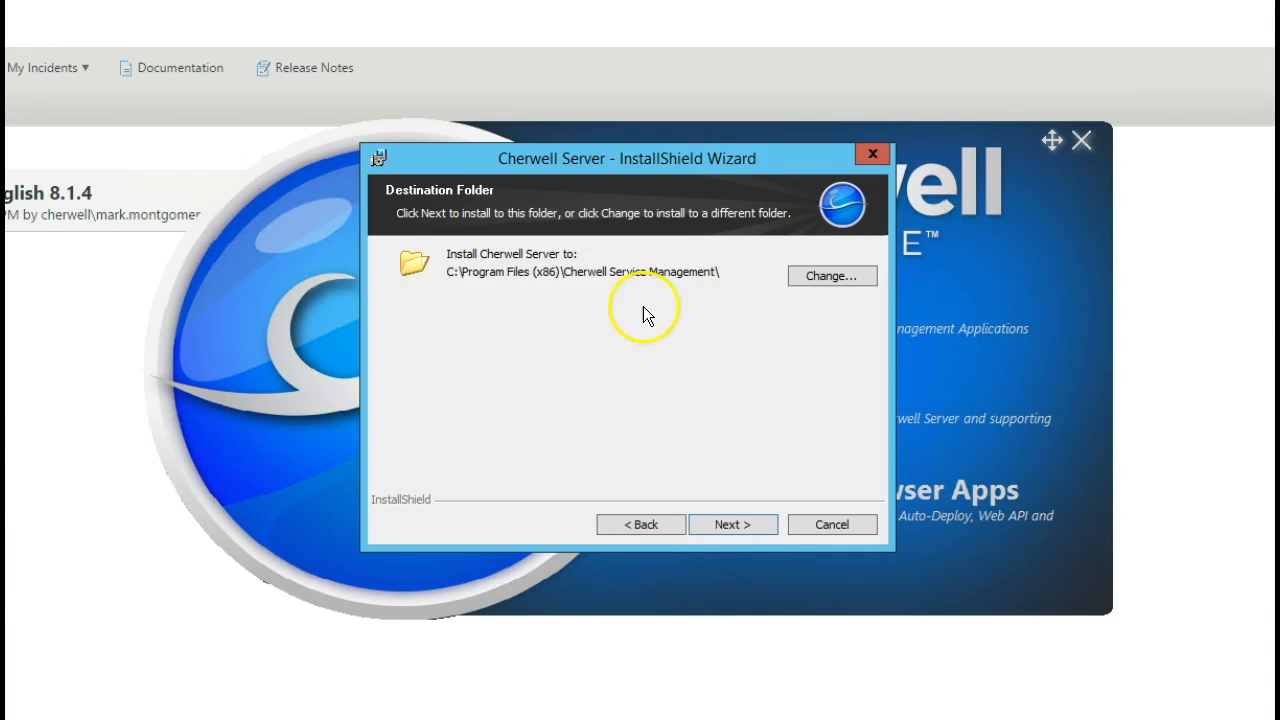
pyautogui.click(713, 527)
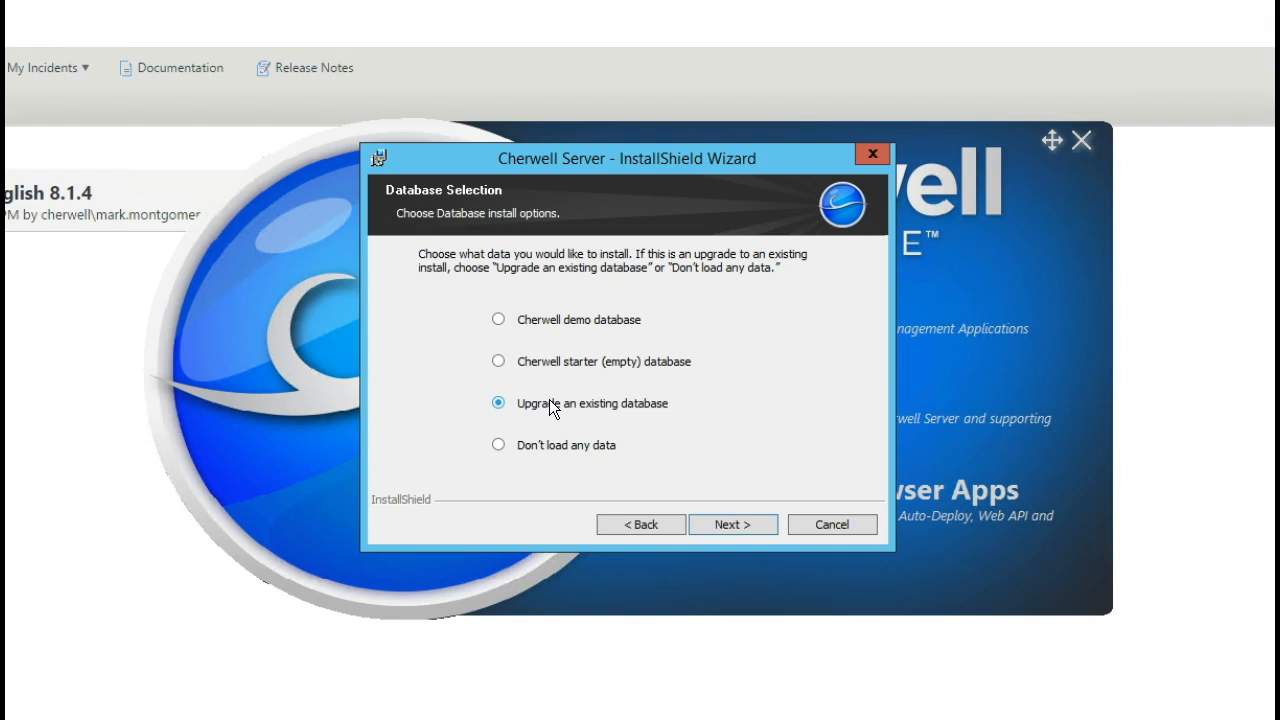
pyautogui.click(591, 160)
pyautogui.click(714, 522)
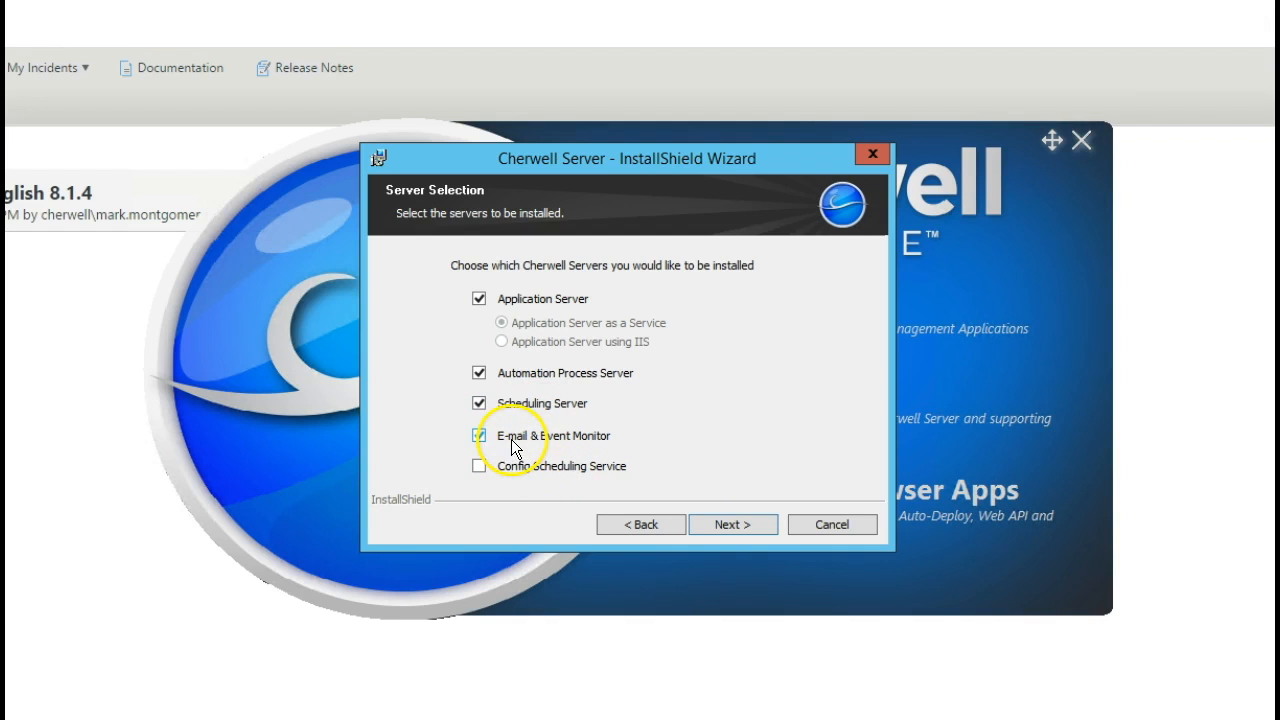
# Start the server installation with Application Server, Automation Process Server, Scheduling Server and E-mail & Event Monitor selected, leaving out Config Scheduling Service
pyautogui.click(541, 303)
pyautogui.click(541, 303)
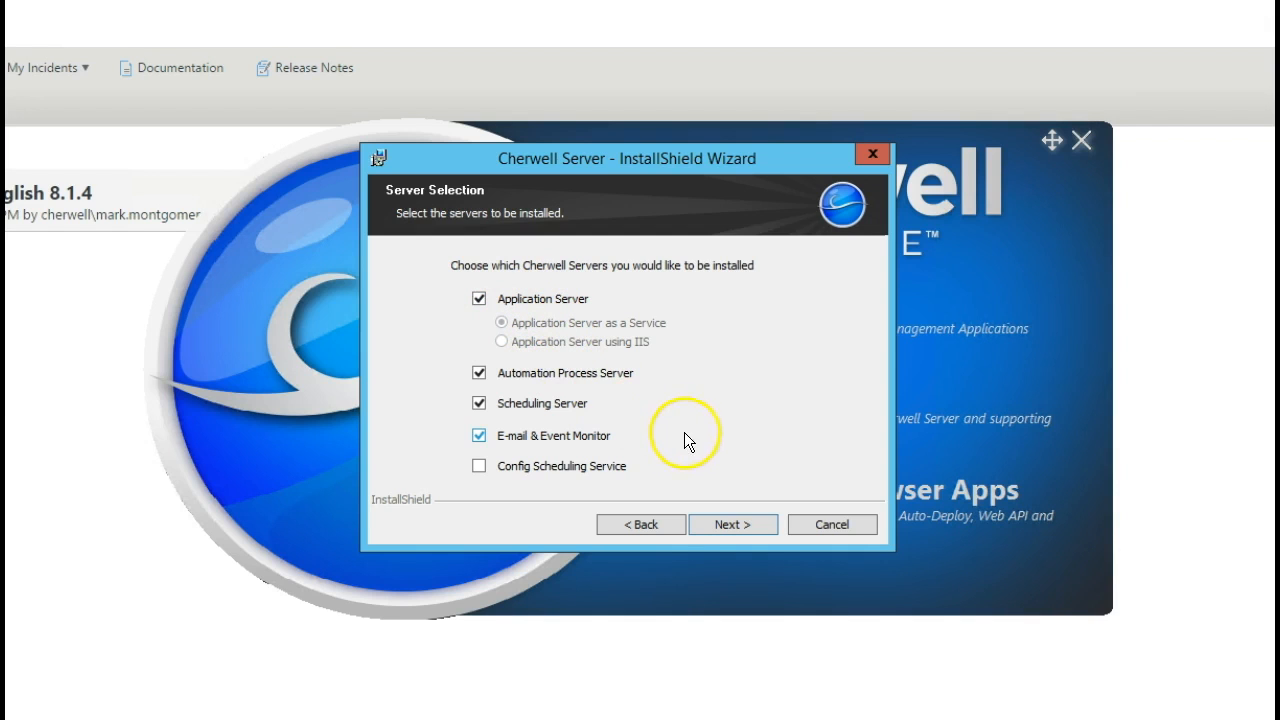
pyautogui.click(738, 529)
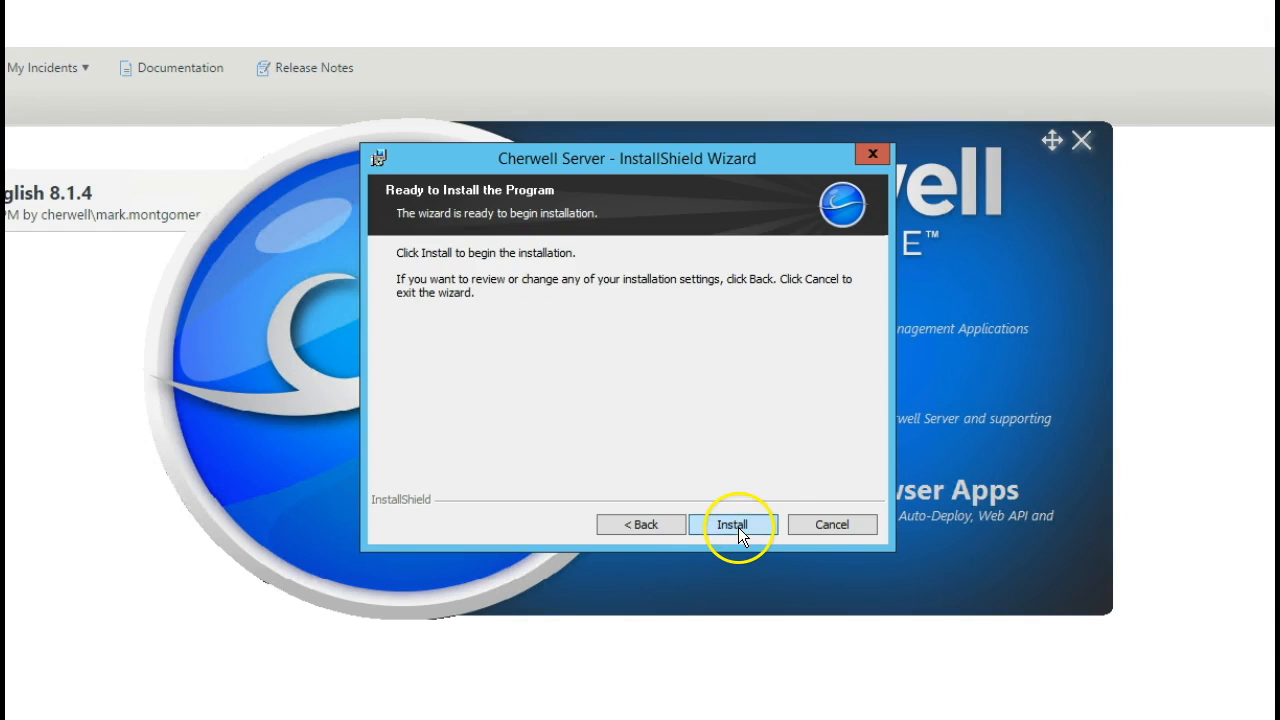
pyautogui.click(738, 527)
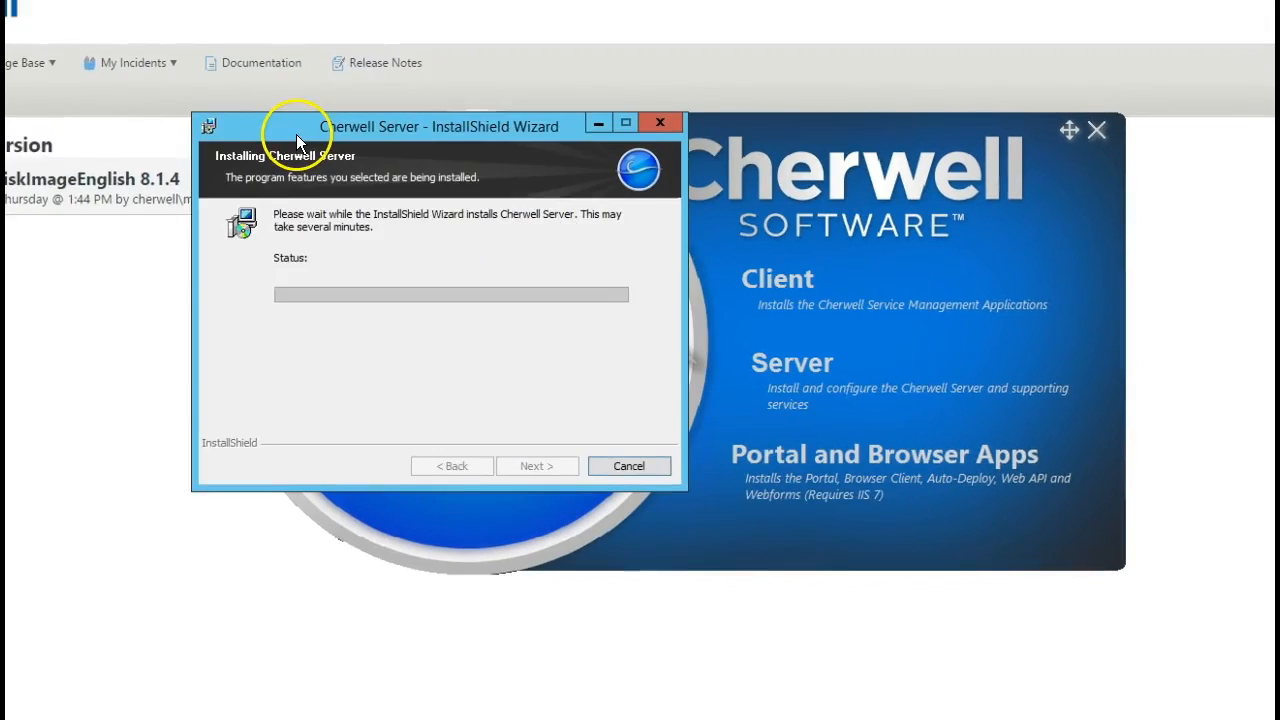
# Connect System Upgrade to the Cherwell 802 database and confirm its upgrade to version 8.1.4
pyautogui.click(258, 59)
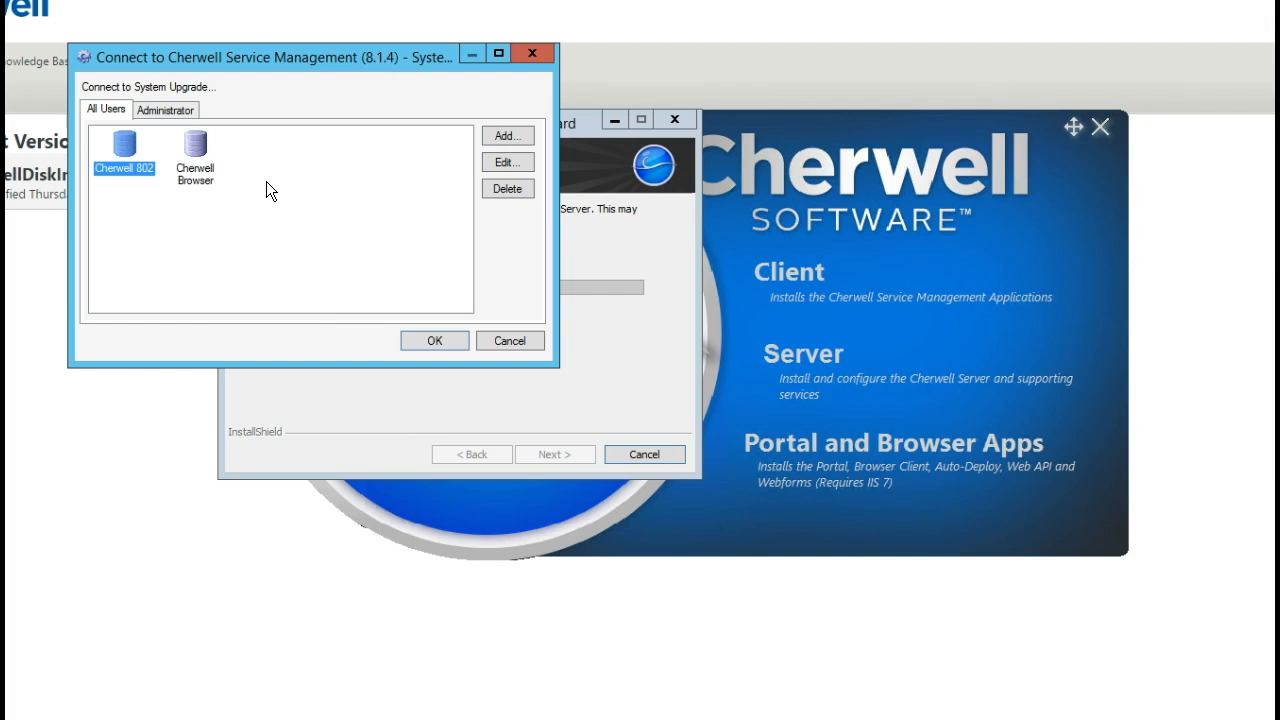
pyautogui.click(406, 341)
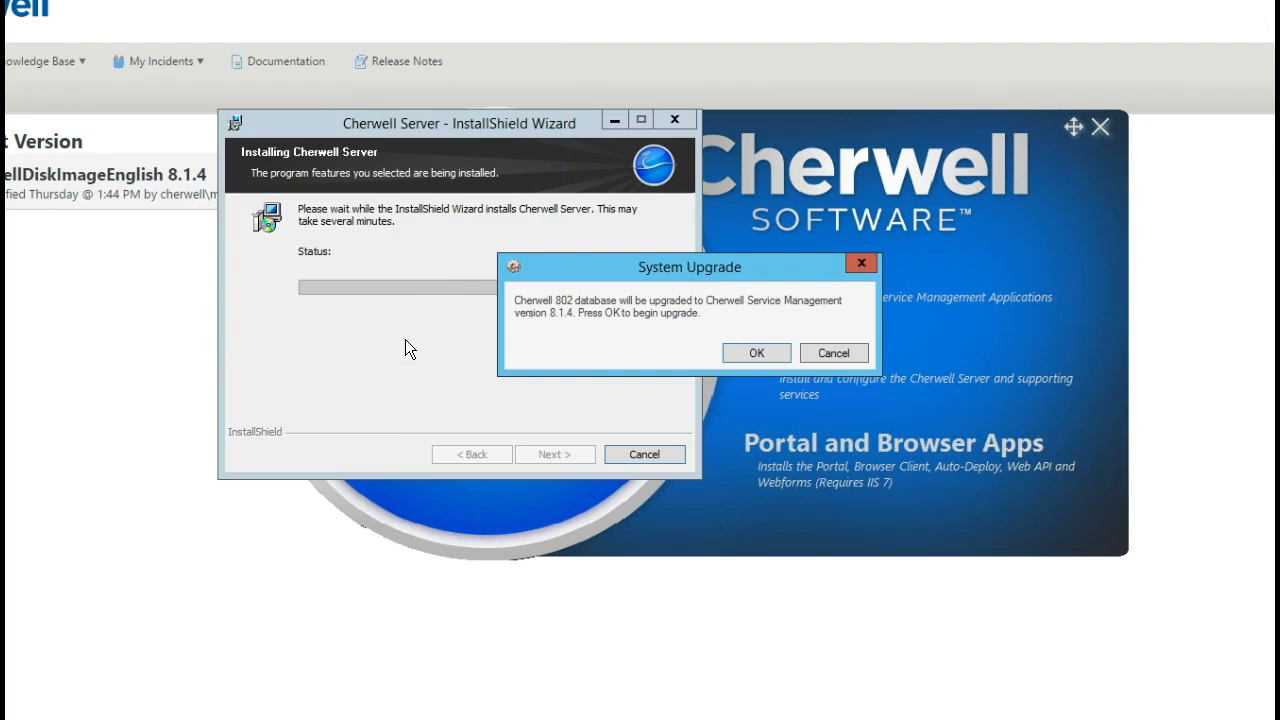
pyautogui.click(754, 353)
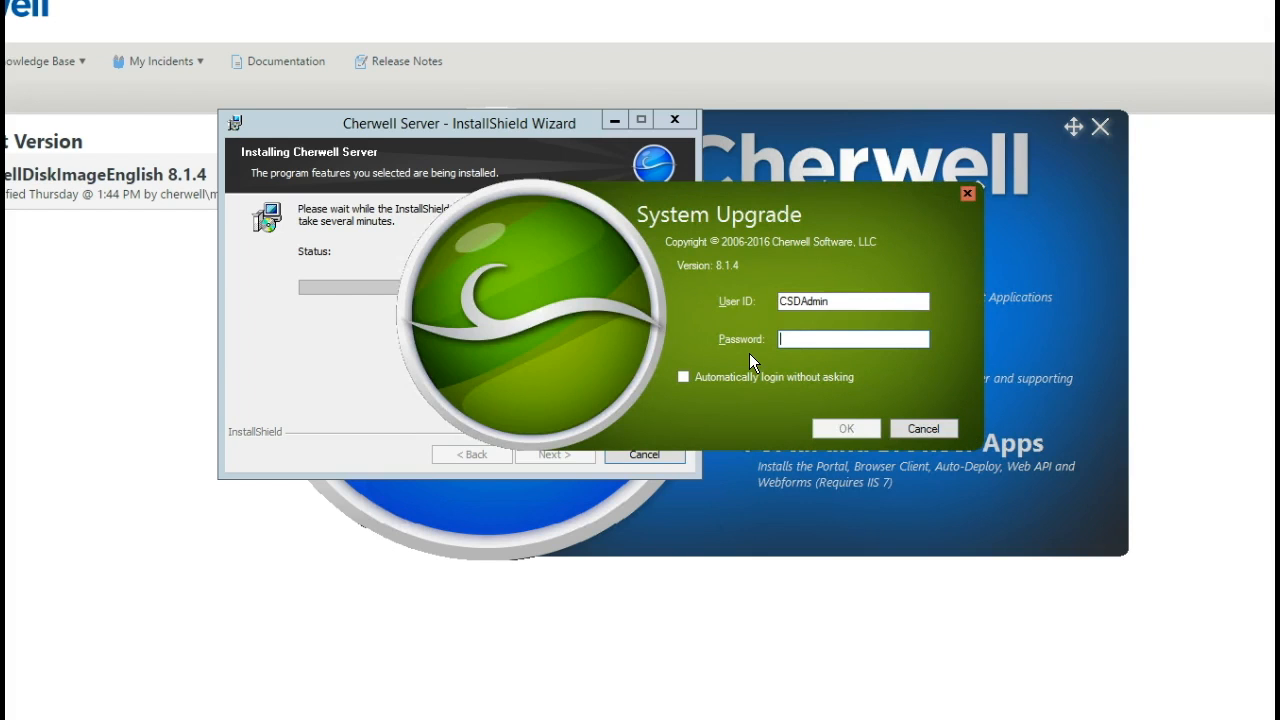
# Log in to System Upgrade with the account password, run the database upgrade, and finish the Cherwell Server installation
pyautogui.write('••••••••')
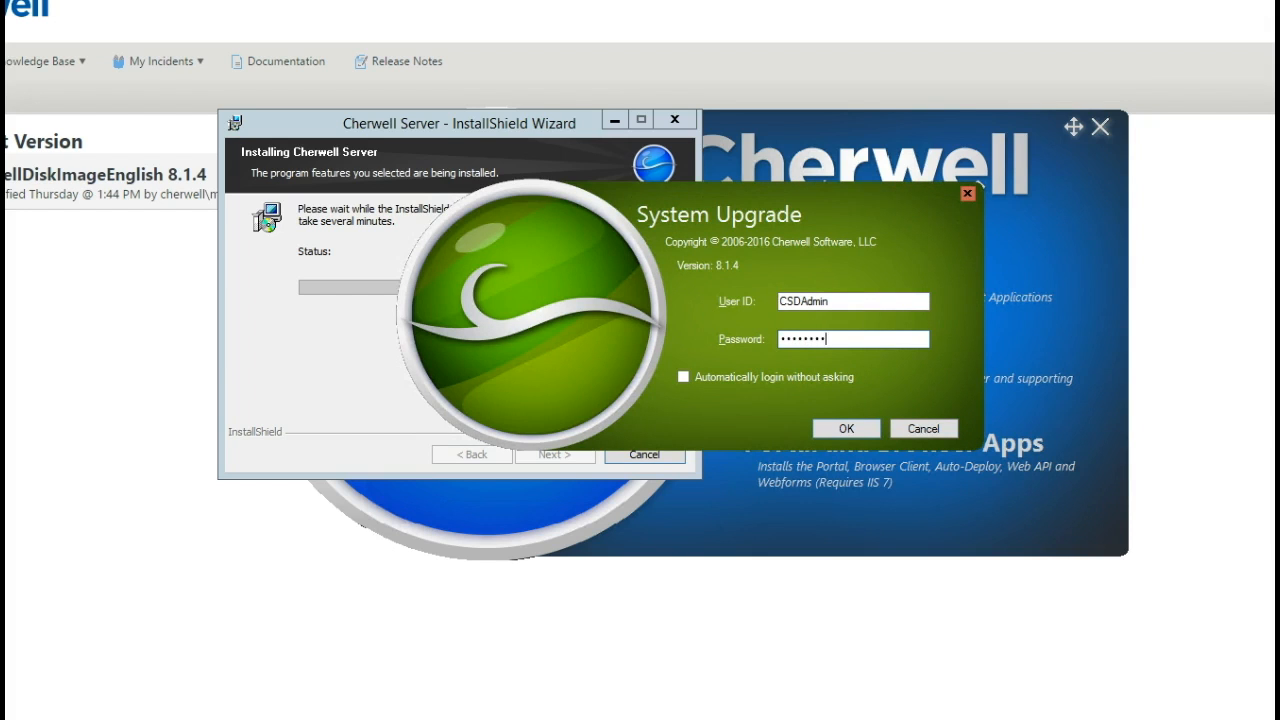
pyautogui.press('Return')
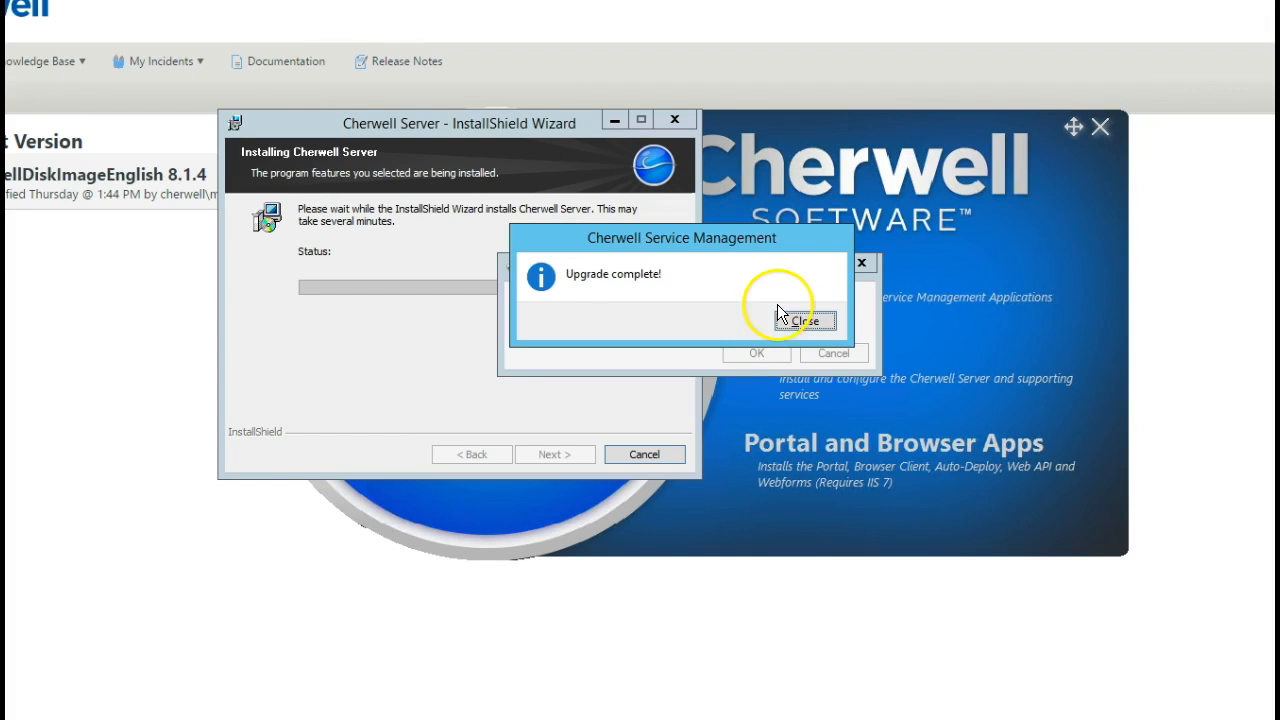
pyautogui.click(803, 320)
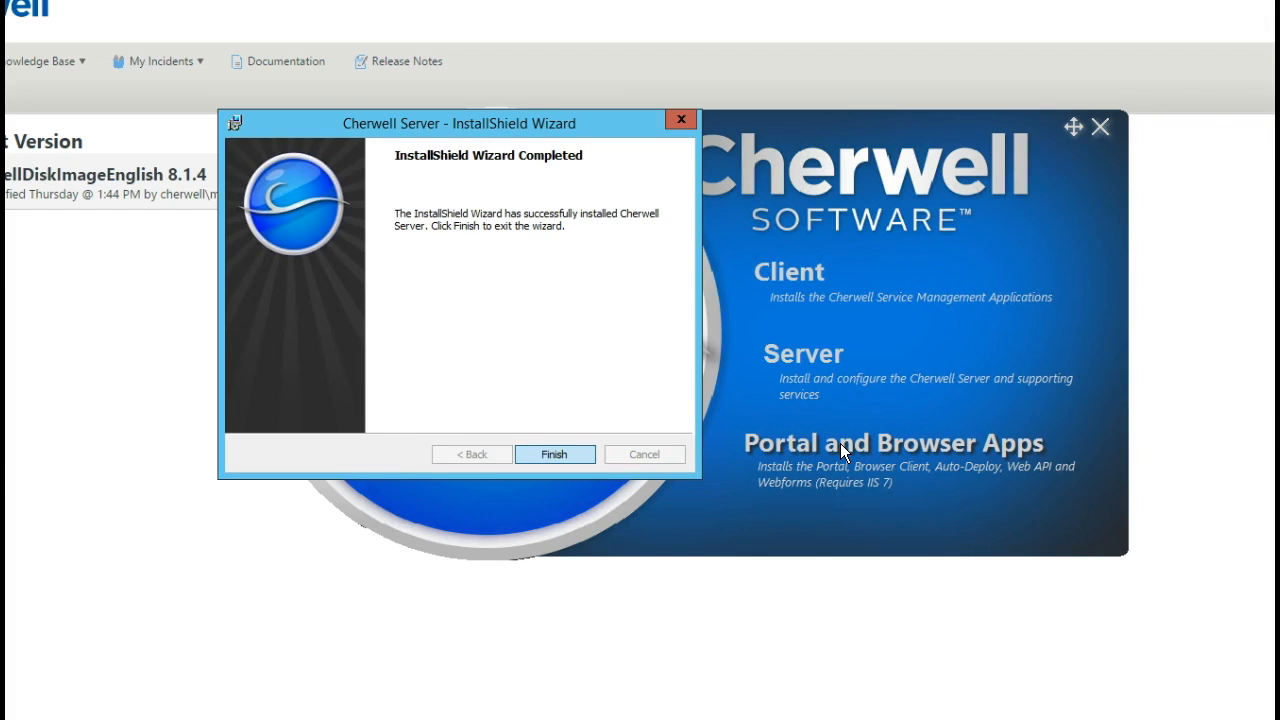
pyautogui.press('Return')
pyautogui.click(812, 355)
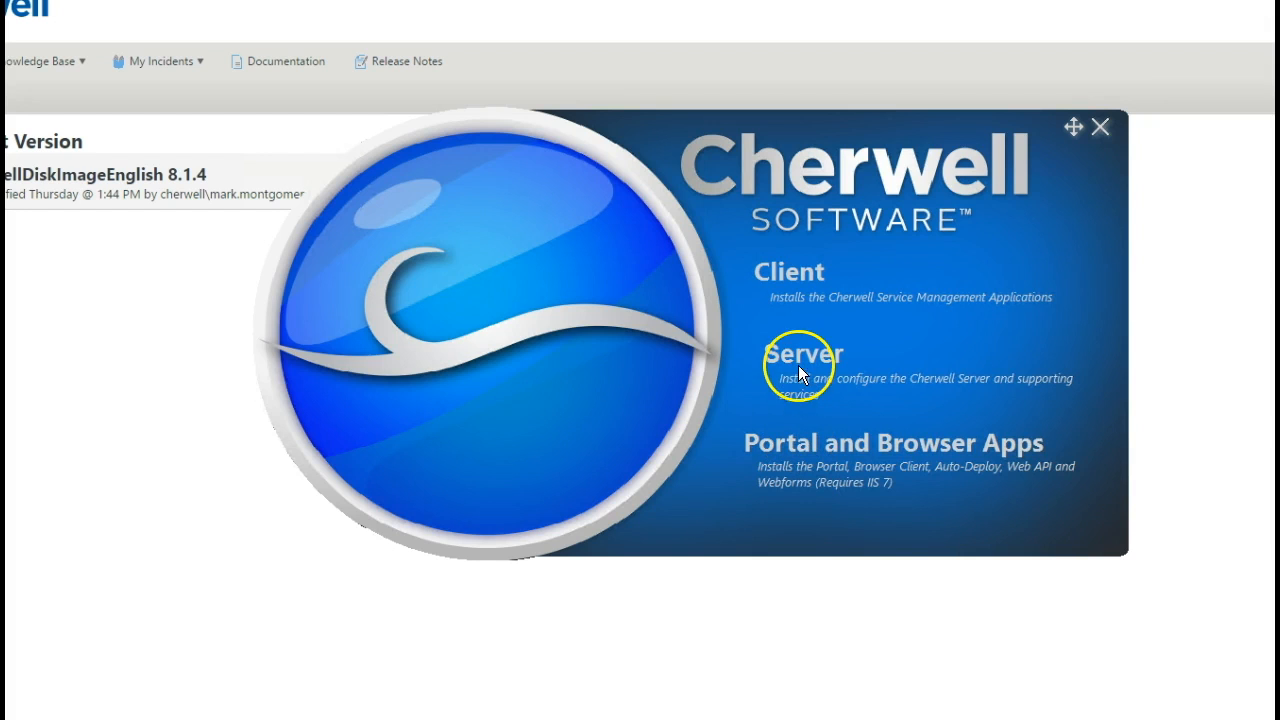
# Start the Portal and Browser Apps installation and accept its license agreement
pyautogui.click(855, 449)
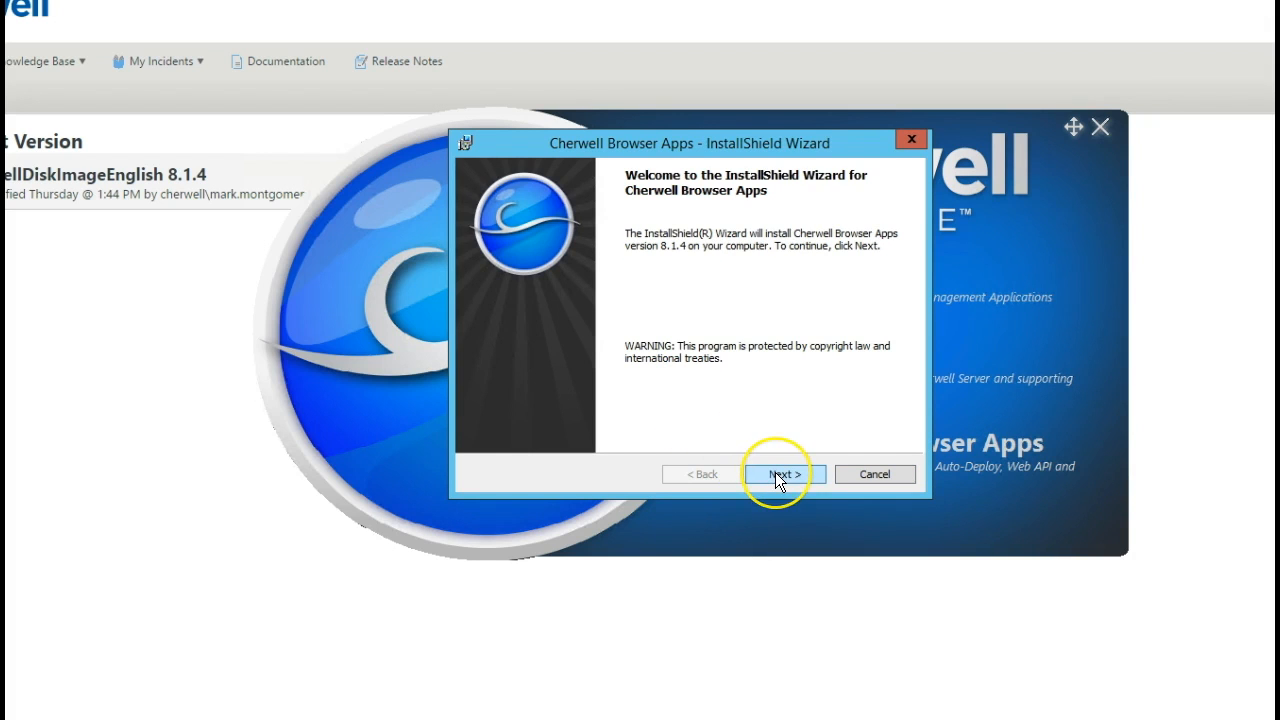
pyautogui.click(775, 472)
pyautogui.click(620, 407)
pyautogui.click(782, 476)
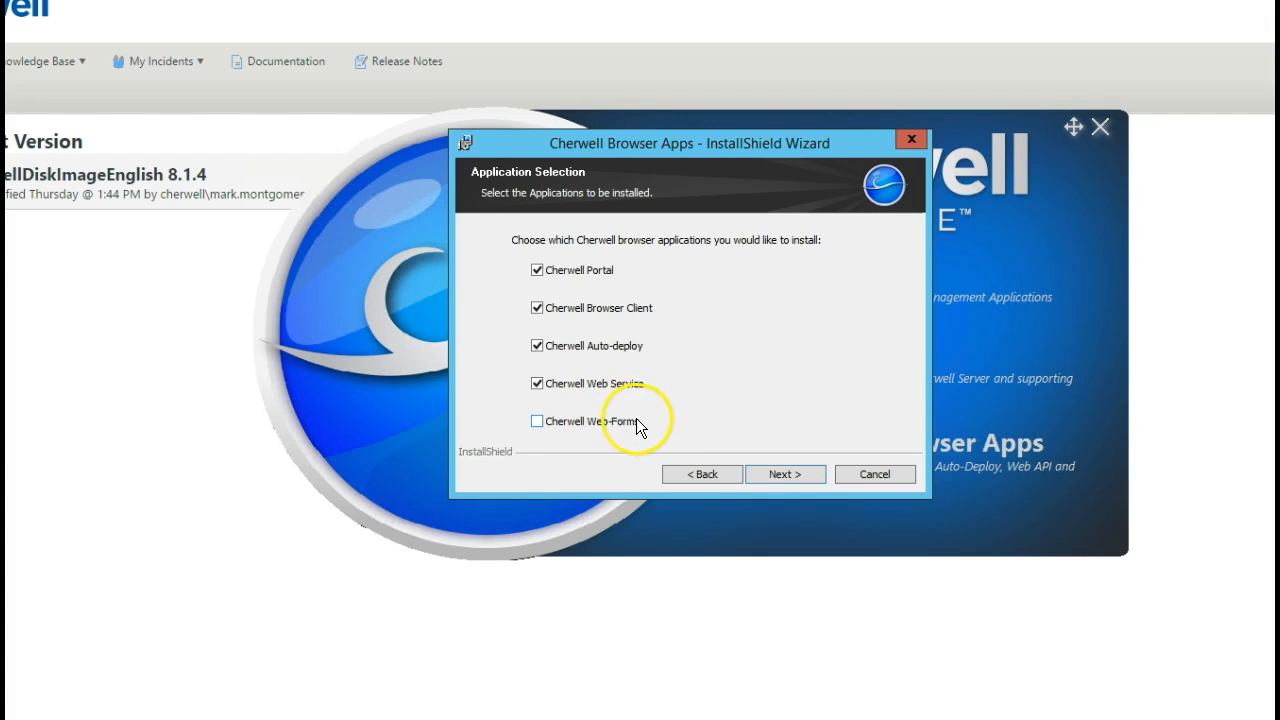
# Add Cherwell Web-Forms to the browser applications selected for installation and continue
pyautogui.click(547, 427)
pyautogui.click(550, 425)
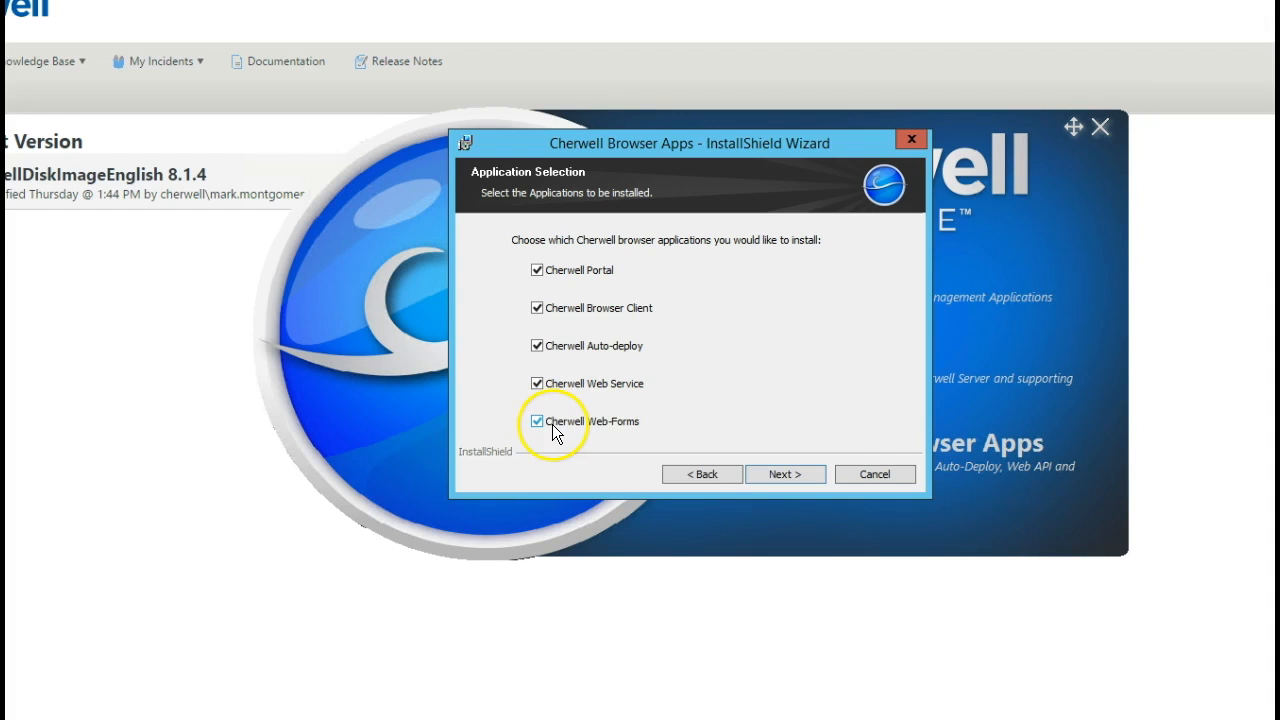
pyautogui.click(785, 474)
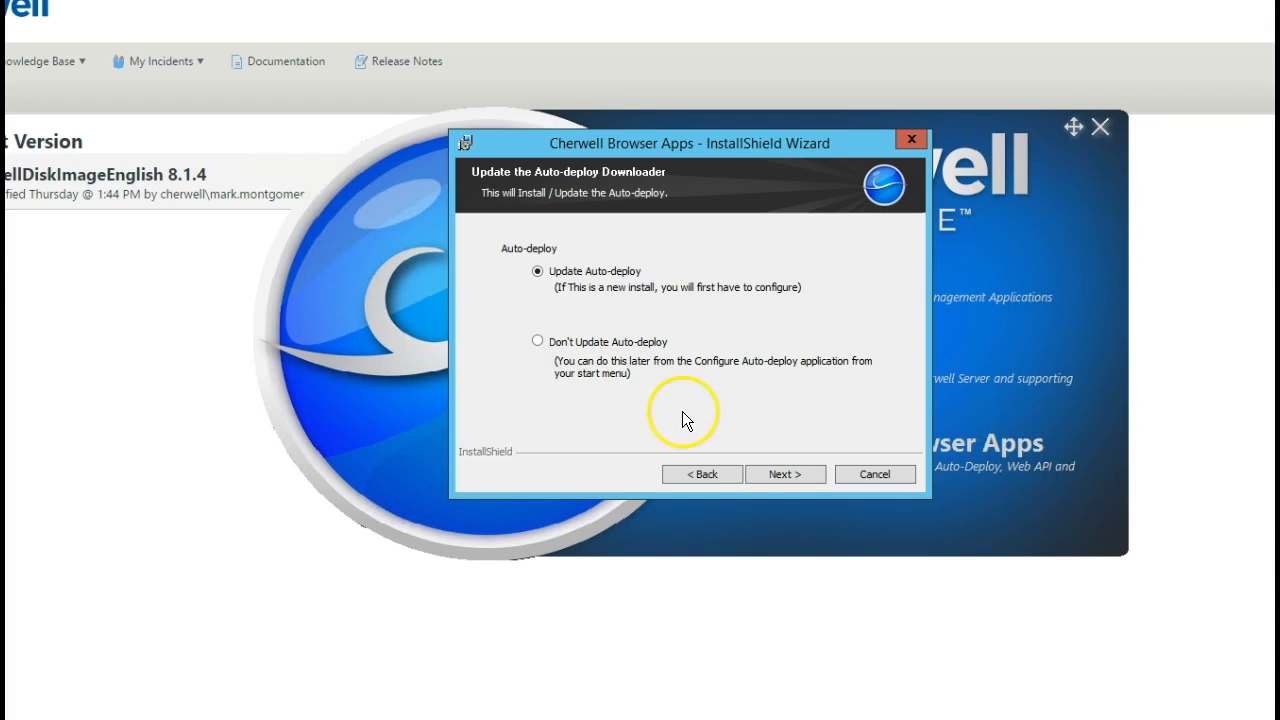
# Choose Don't Update Auto-deploy and complete the browser apps installation in C:\Program Files (x86)\Cherwell Browser Applications\
pyautogui.click(537, 341)
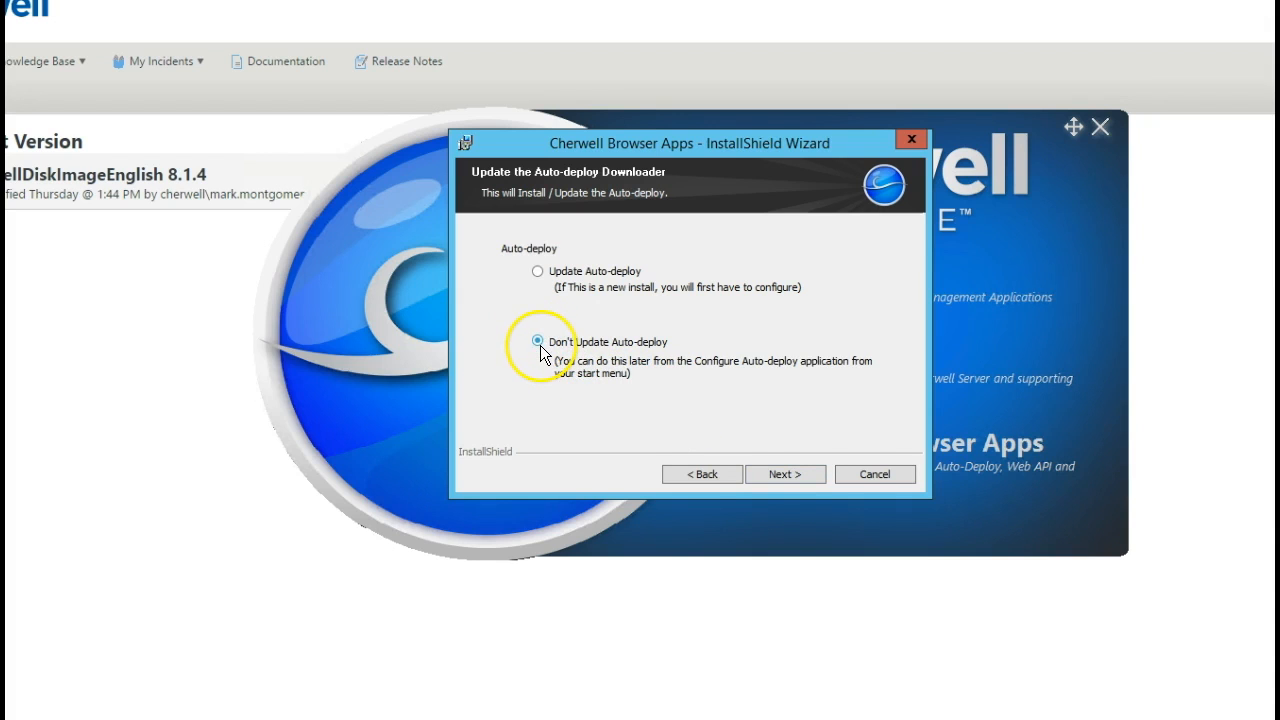
pyautogui.click(788, 482)
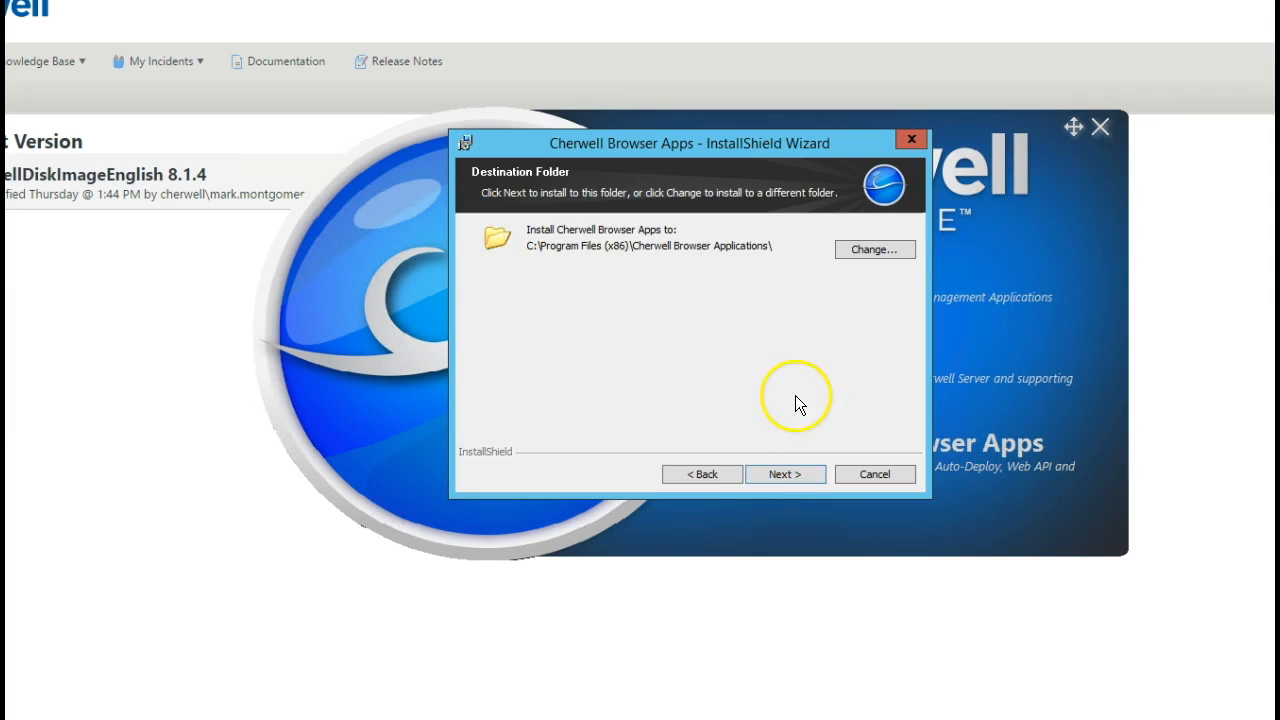
pyautogui.click(793, 474)
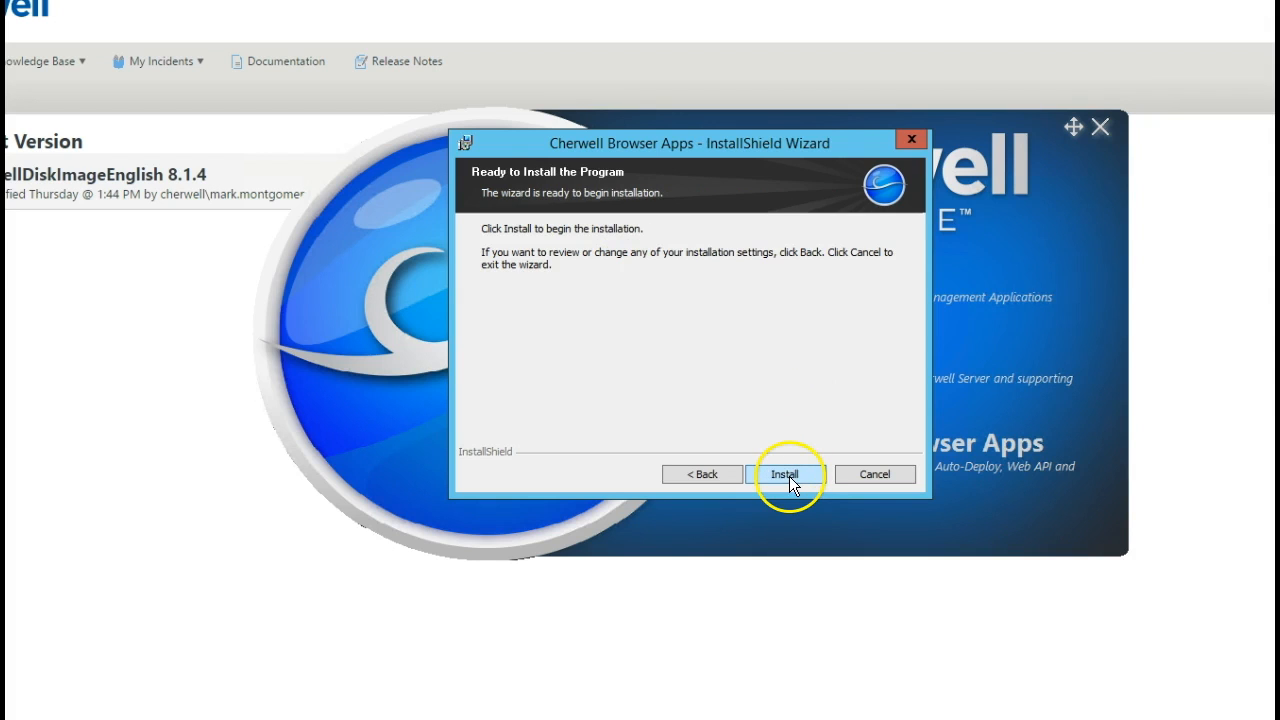
pyautogui.click(789, 476)
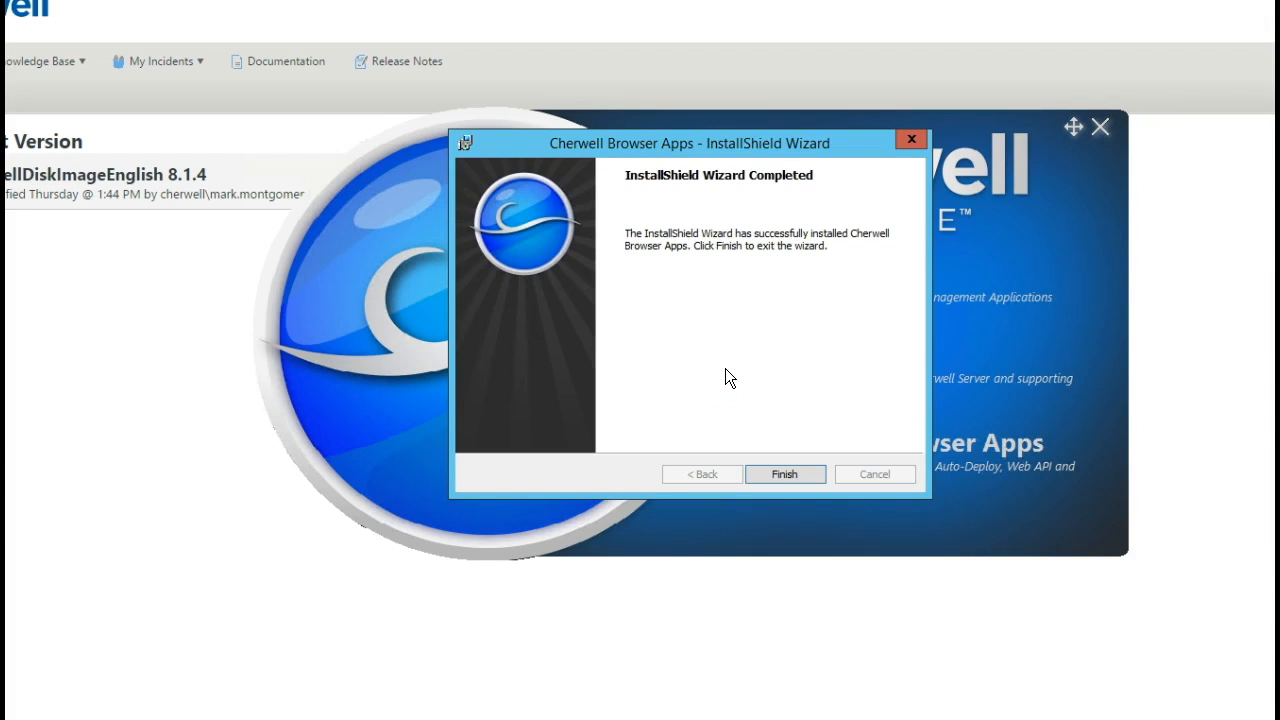
pyautogui.click(771, 479)
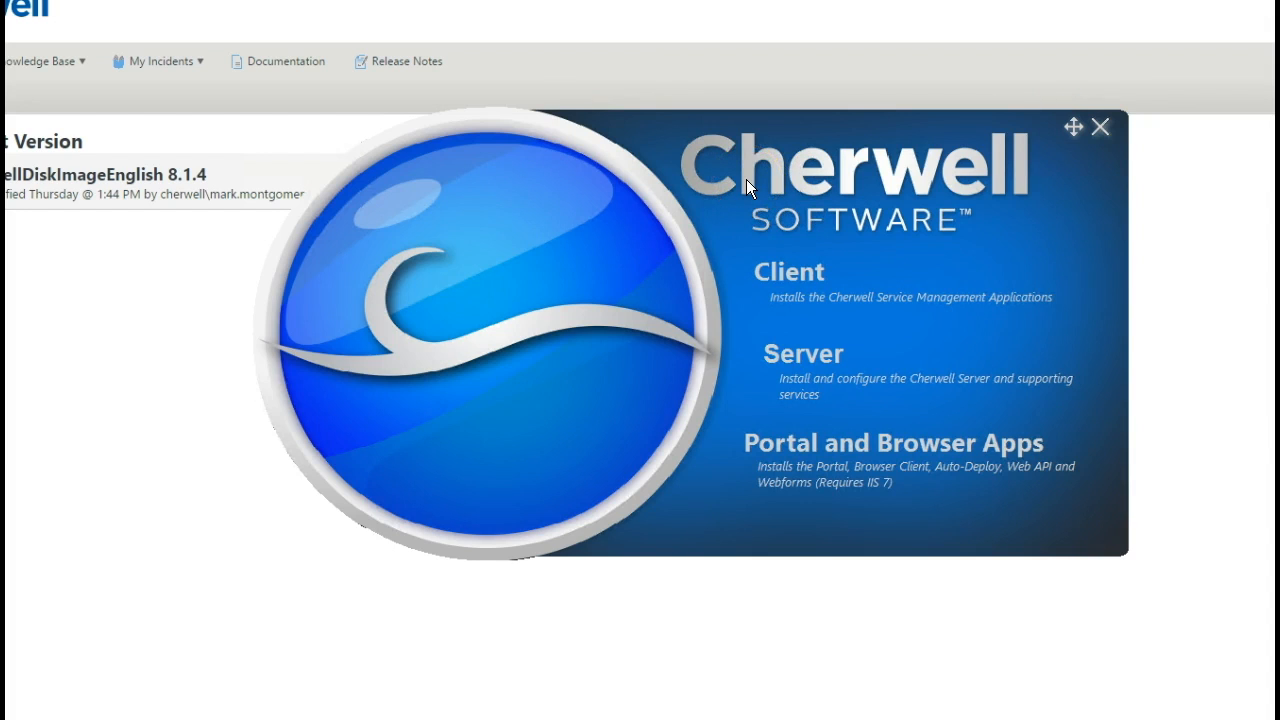
# Close the Cherwell Software installation launcher
pyautogui.click(811, 258)
pyautogui.click(812, 362)
pyautogui.click(759, 358)
pyautogui.click(1101, 127)
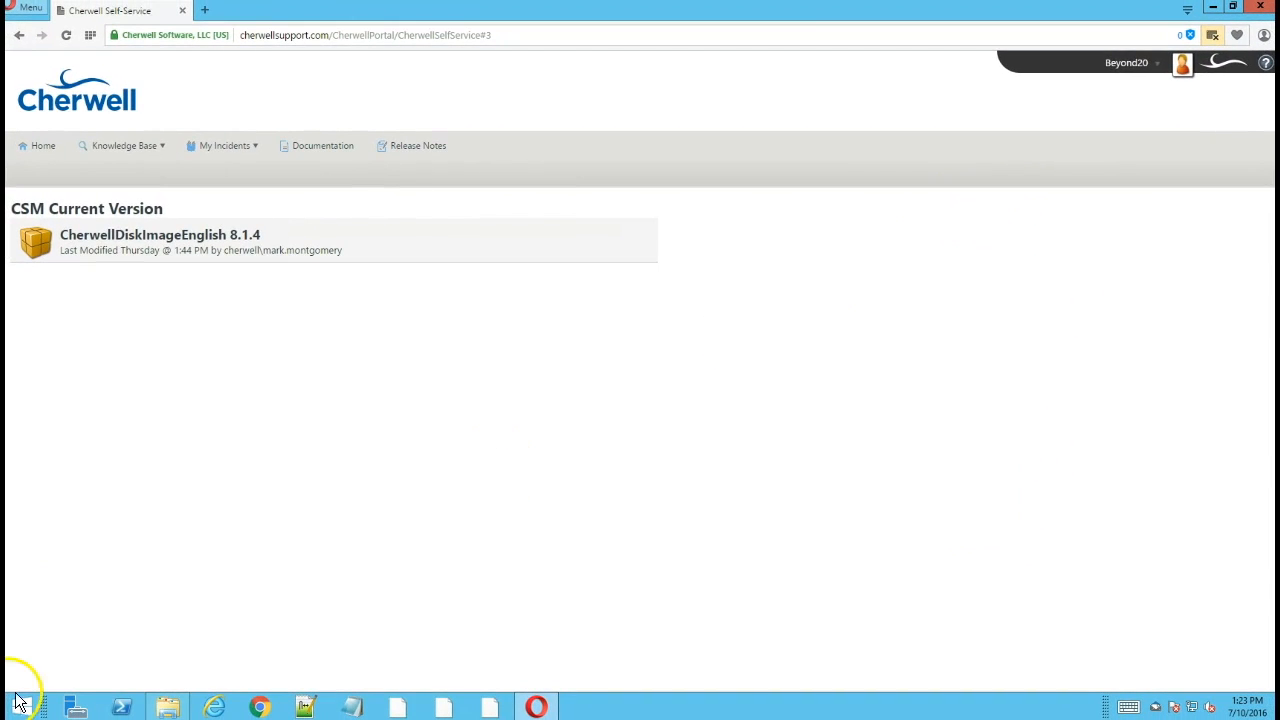
# Search Windows for "cherwell" and launch Cherwell Service Management
pyautogui.click(15, 700)
pyautogui.press('super+s')
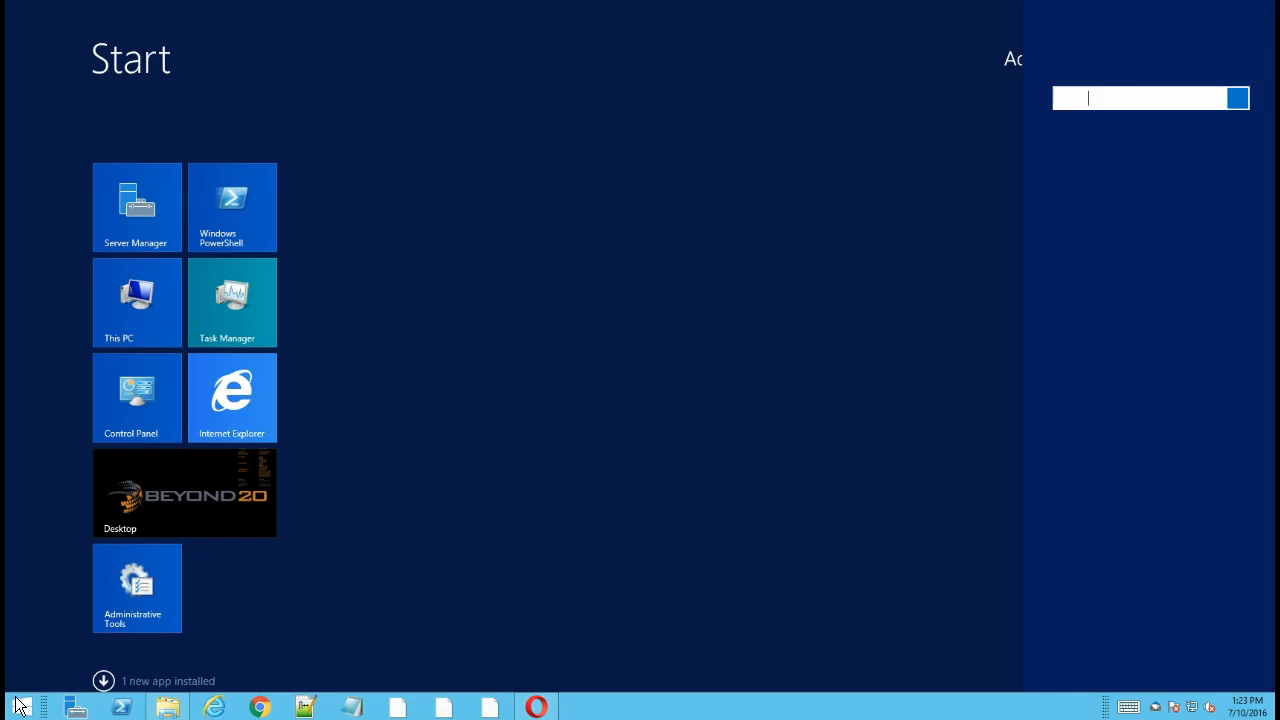
pyautogui.write('cherwell')
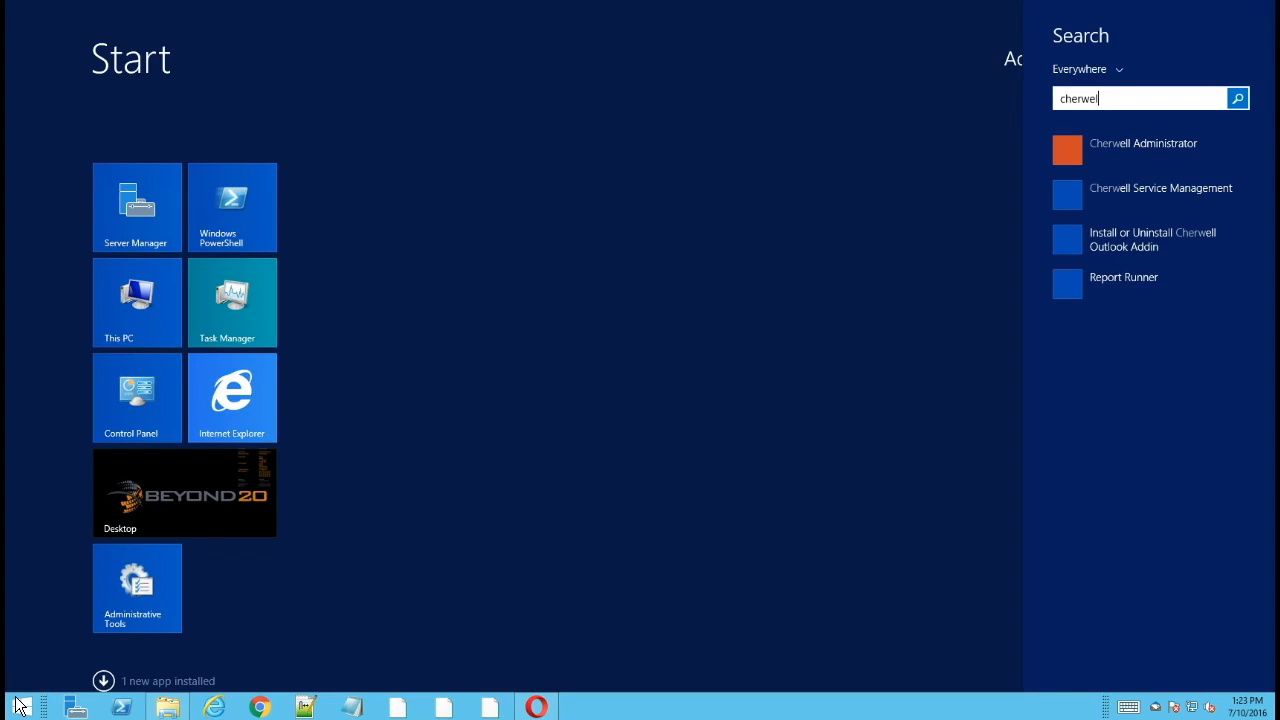
pyautogui.click(1112, 186)
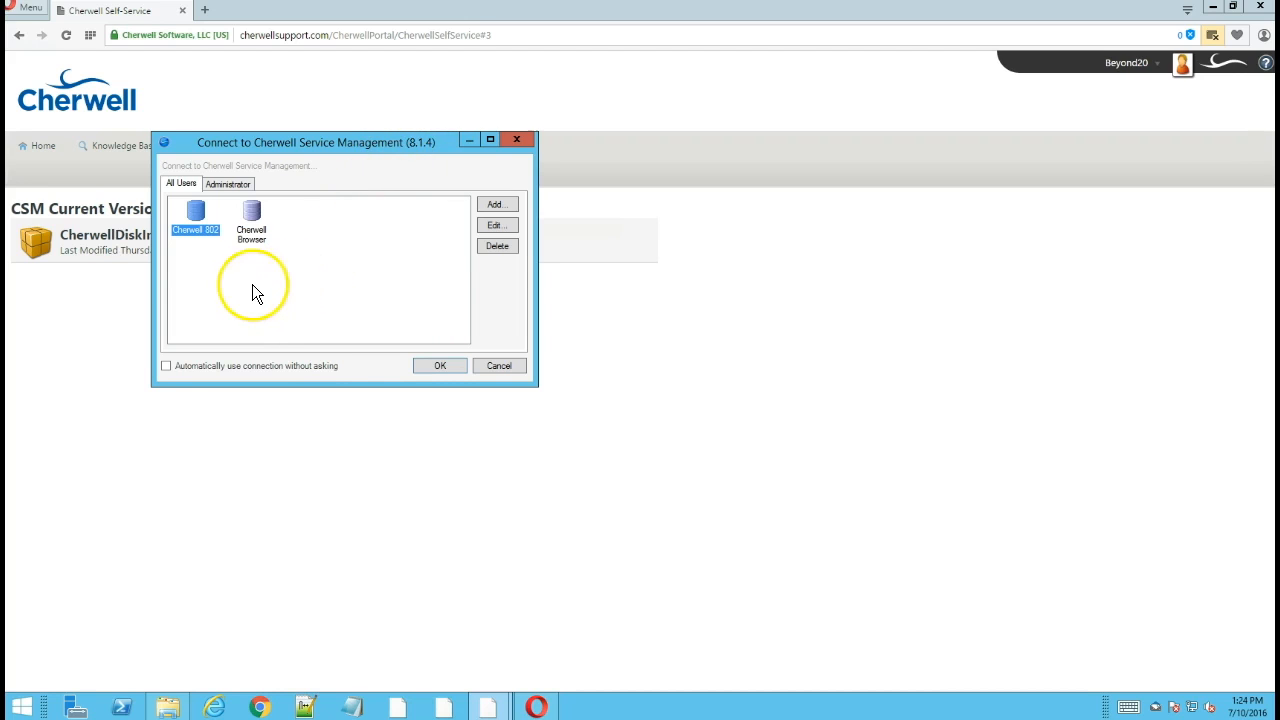
# Connect through the Cherwell 802 connection and log in as CSDAdmin by entering the account password
pyautogui.doubleClick(195, 218)
pyautogui.click(403, 274)
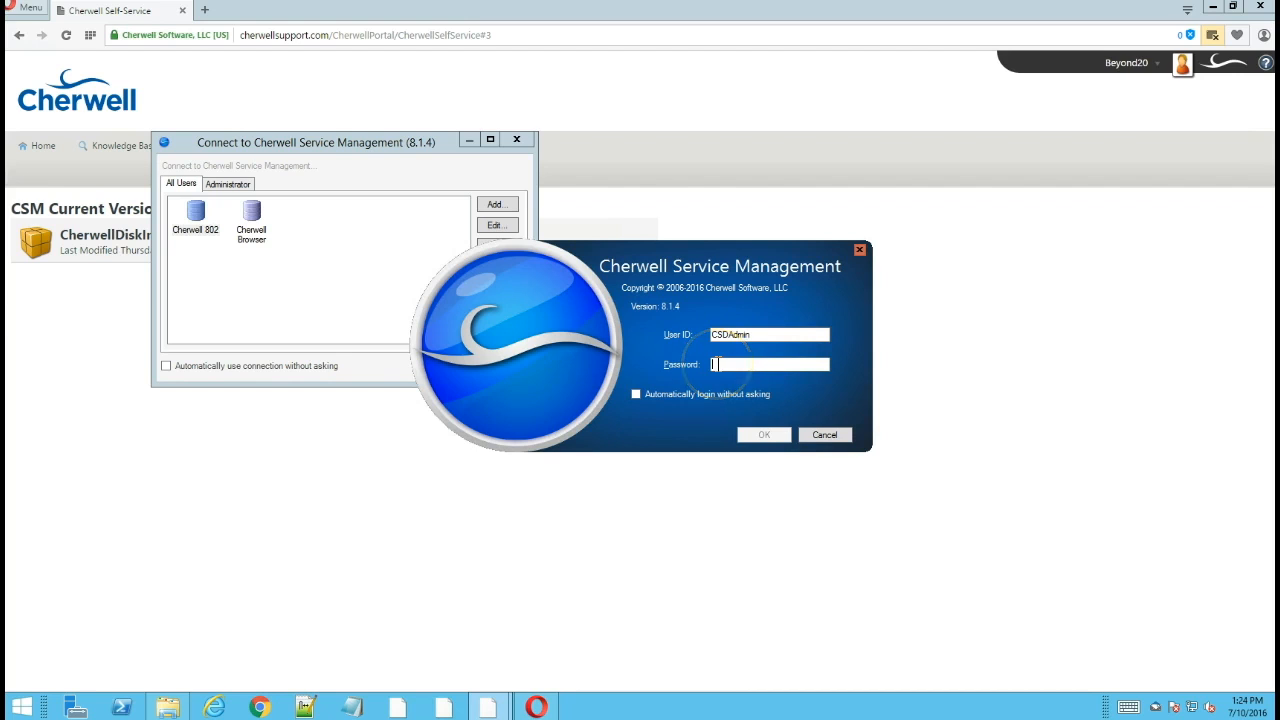
pyautogui.click(737, 366)
pyautogui.write('*******')
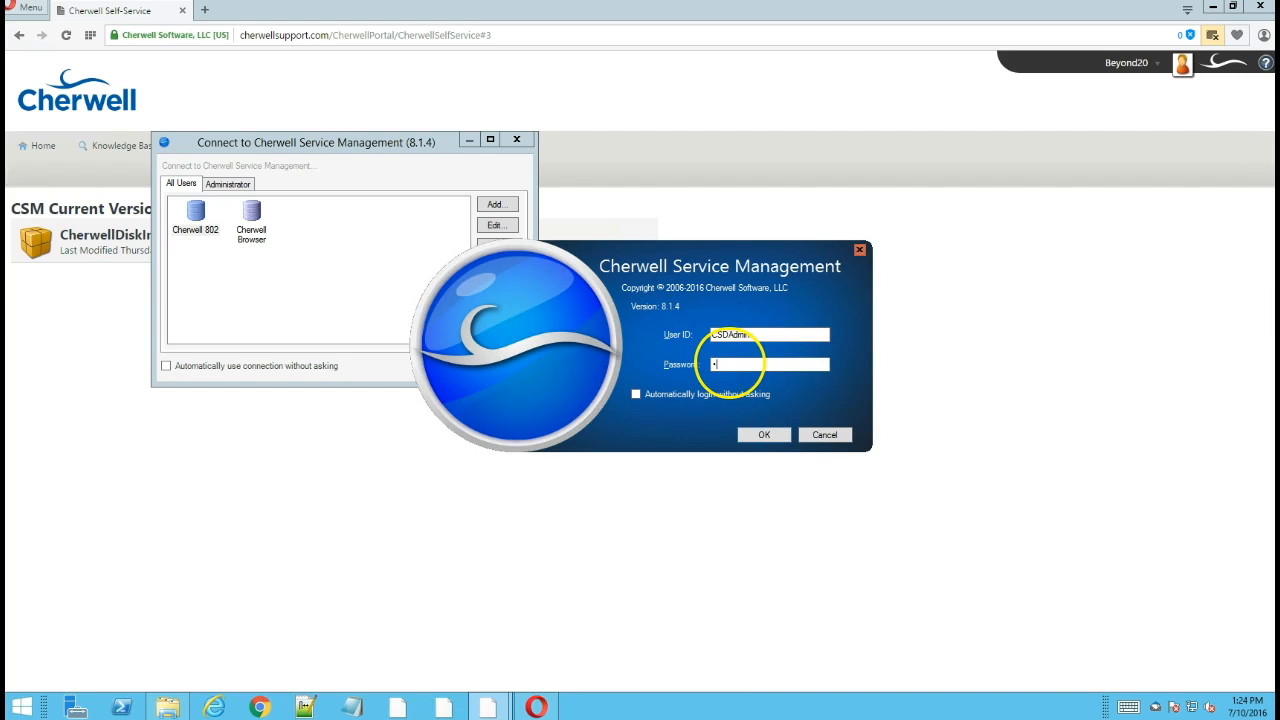
pyautogui.write('*')
pyautogui.press('Return')
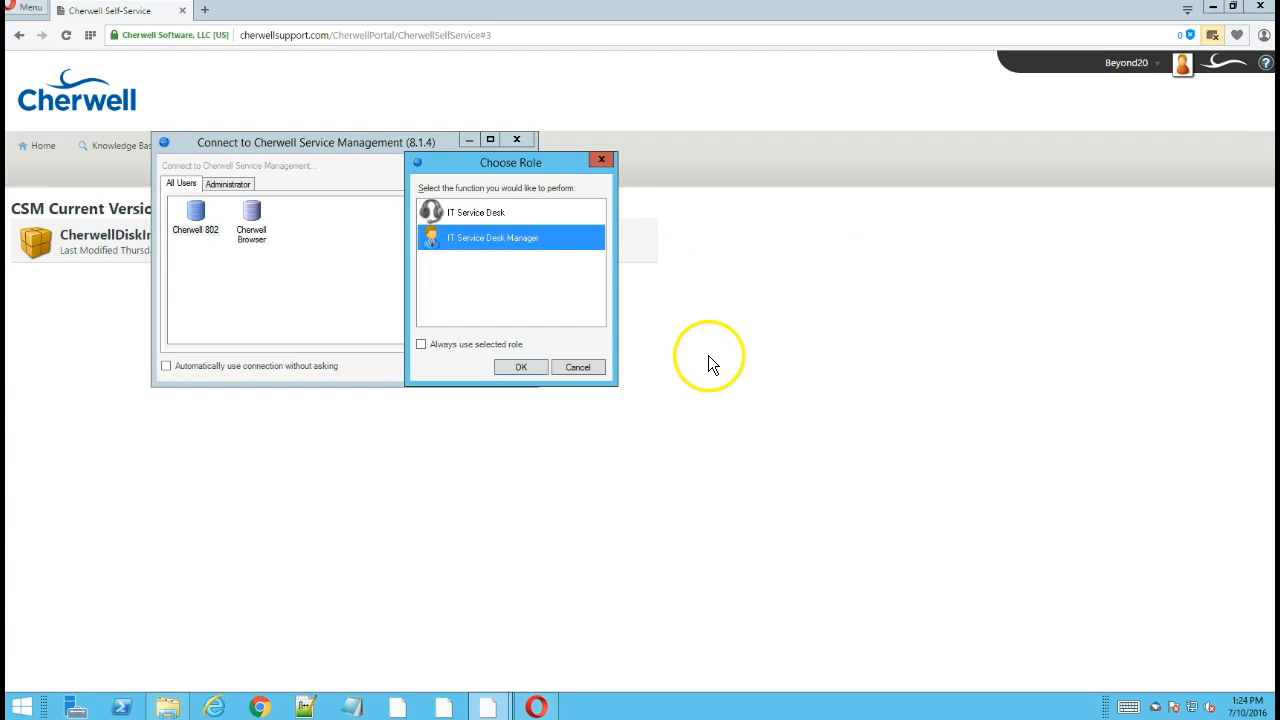
# Choose the IT Service Desk role, enable Always use selected role, and continue into the application
pyautogui.click(510, 212)
pyautogui.click(496, 344)
pyautogui.click(505, 367)
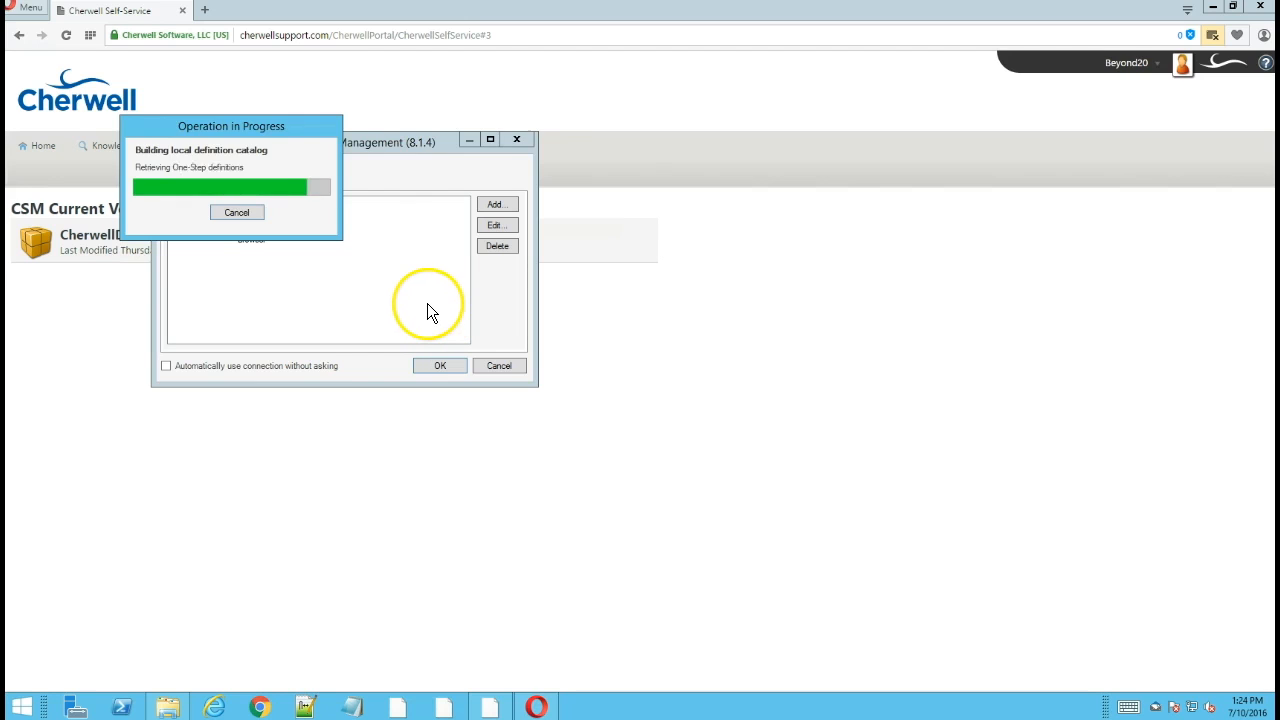